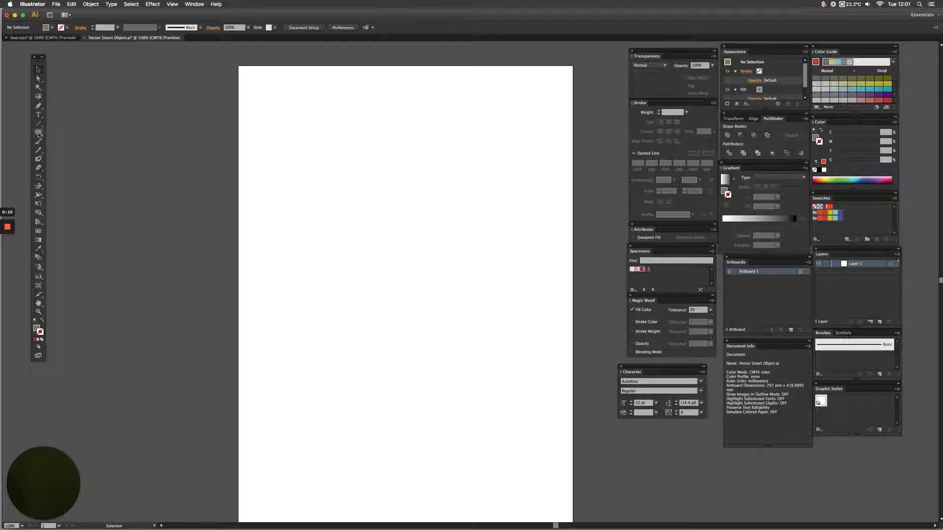
Step: Draw an ellipse about 246 mm wide and 241 mm high in the upper part of the artboard and move it slightly down
click(38, 133)
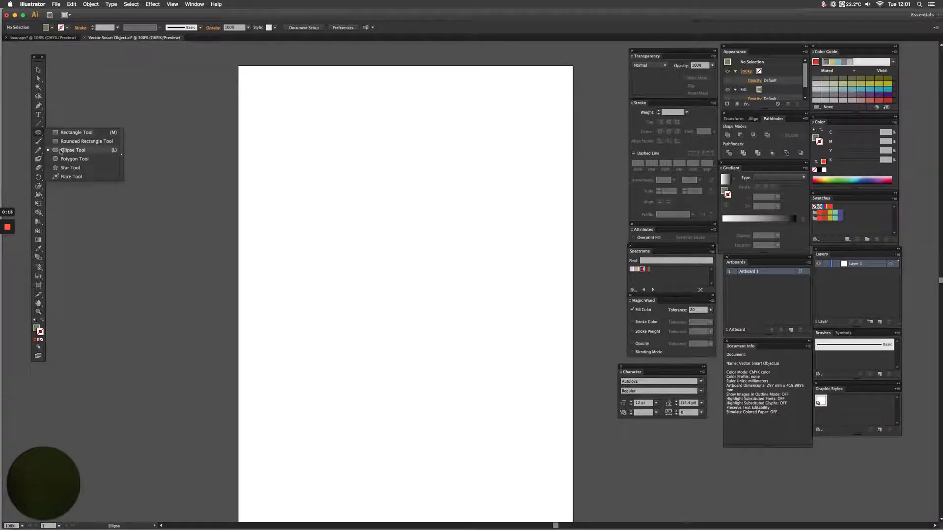
click(51, 149)
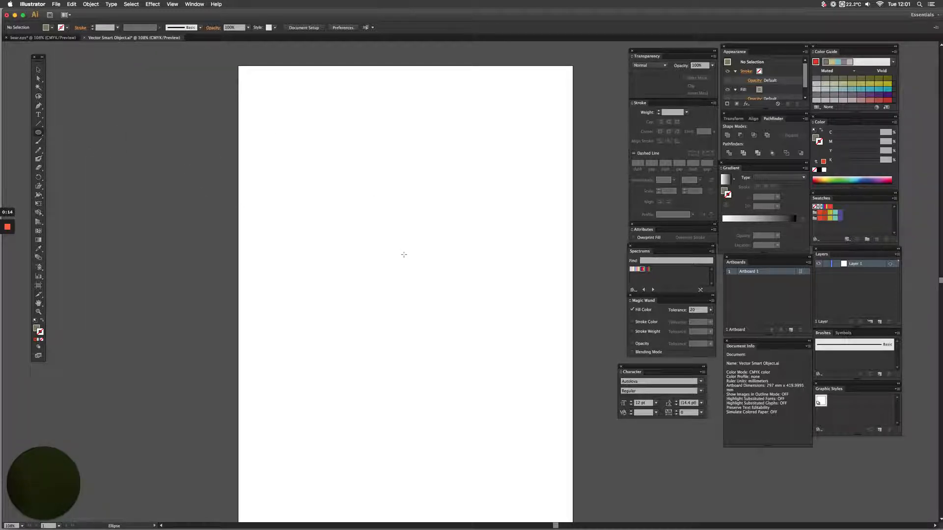
mouse_move(403, 254)
mouse_down()
mouse_move(459, 360)
mouse_move(497, 387)
mouse_move(554, 397)
mouse_move(542, 391)
mouse_up()
click(39, 70)
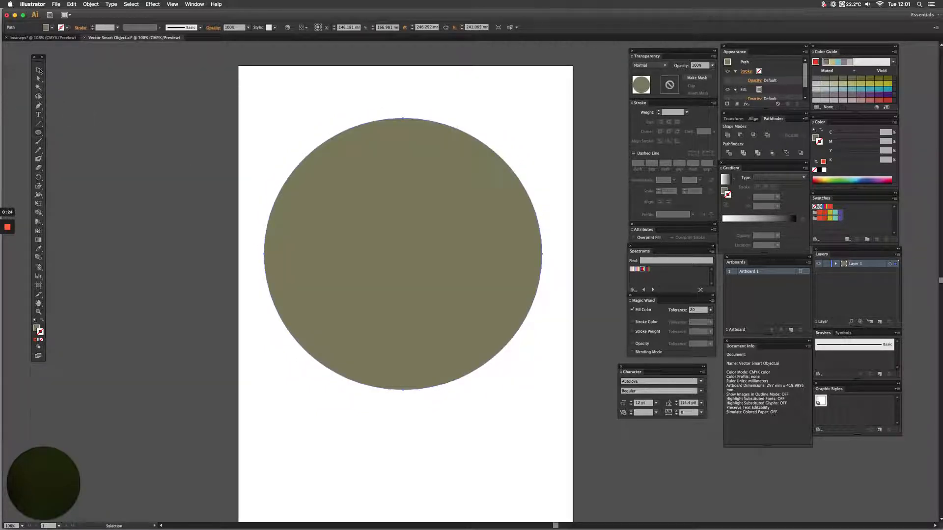
drag(334, 205, 327, 234)
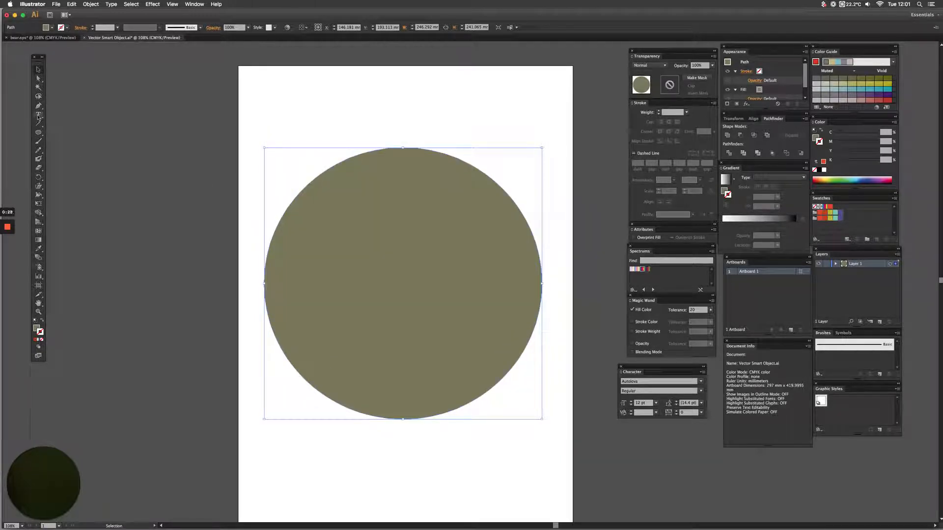
Step: Add the text "Text on a" along the circle with the Type on a Path tool, starting at the circle's top point
click(39, 116)
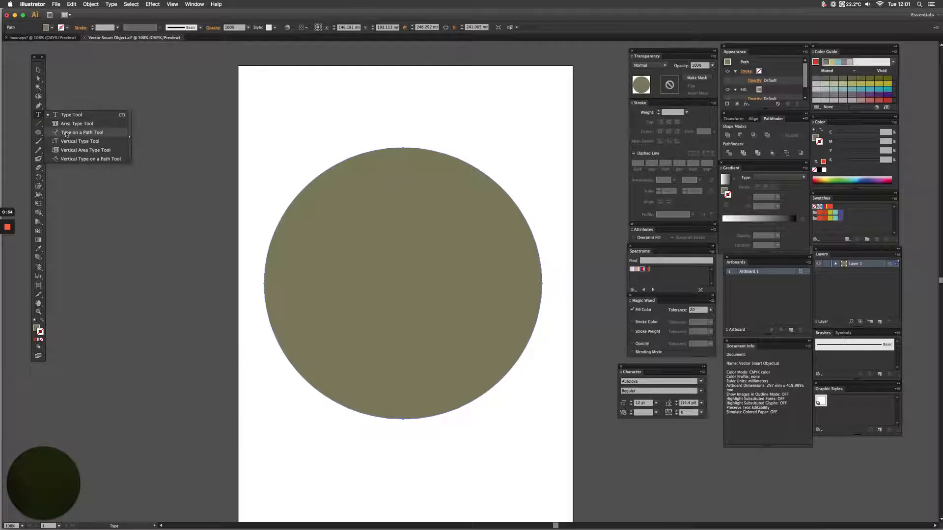
click(66, 133)
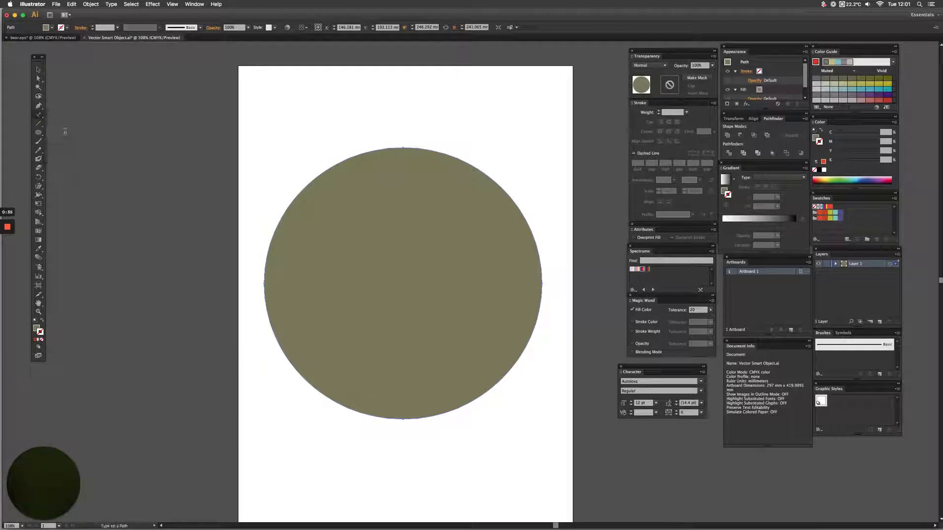
click(403, 146)
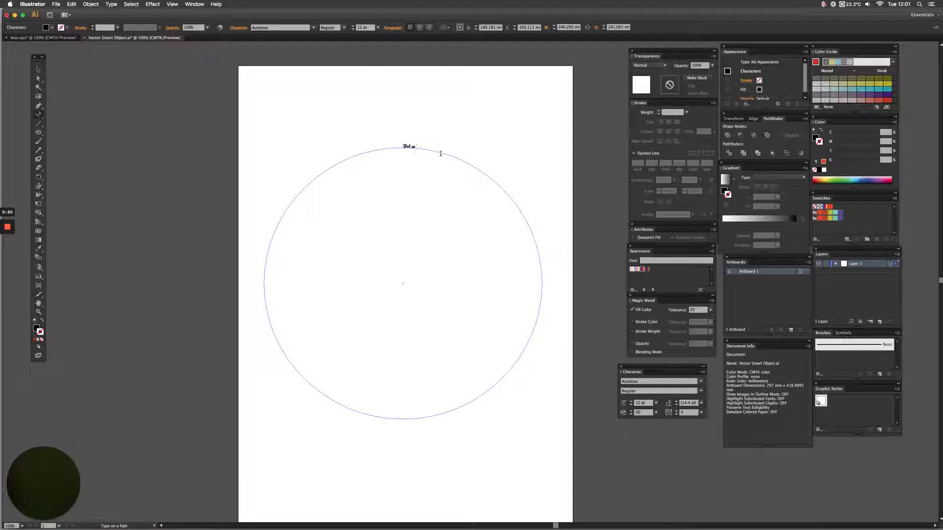
click(39, 70)
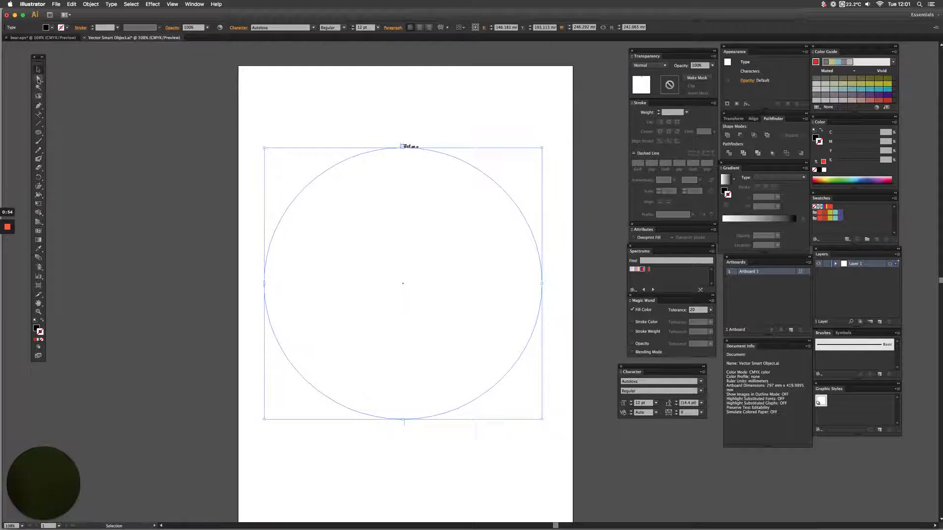
Step: Place the text cursor in the path text and select all its characters
click(39, 114)
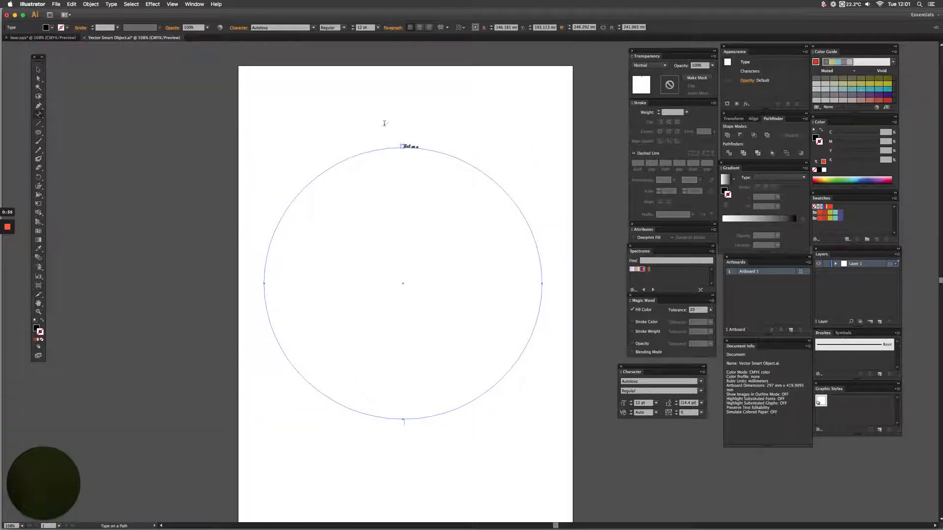
click(414, 147)
key(super+a)
Step: Enlarge the selected path text in small increments to 52 pt
key(super+shift+period)
key(super+shift+period)
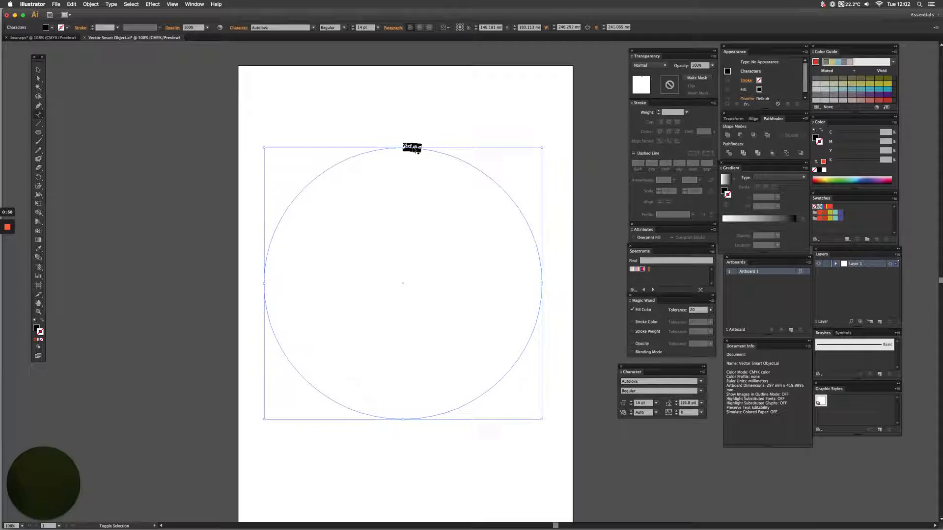
key(super+shift+period)
key(super+shift+period)
key(super+shift+period)
key(super+shift+period)
key(super+shift+period)
key(super+shift+period)
key(super+shift+period)
key(super+shift+period)
key(super+shift+period)
key(super+shift+period)
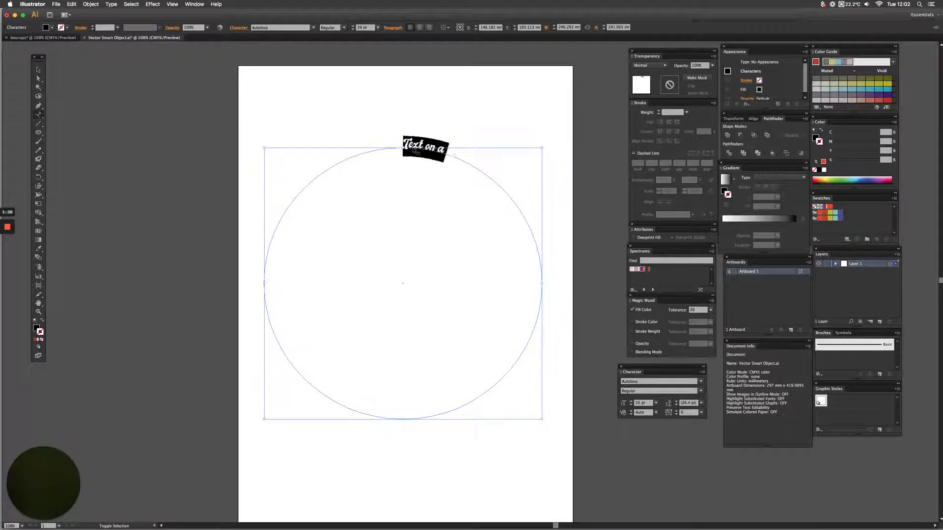
key(super+shift+period)
key(super+shift+period)
key(super+shift+period)
key(super+shift+period)
key(super+shift+period)
key(super+shift+period)
key(super+shift+period)
key(super+shift+period)
key(super+shift+period)
key(super+shift+period)
key(super+shift+period)
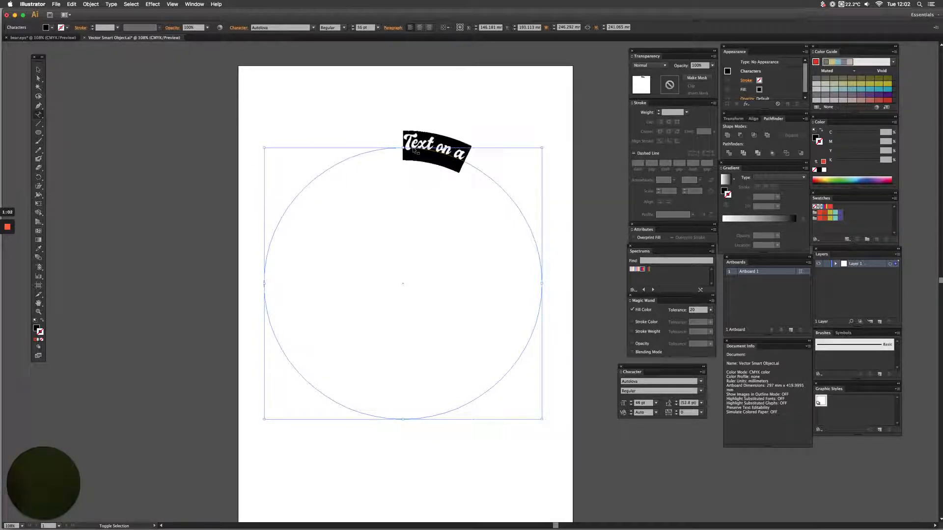
key(super+shift+period)
key(super+shift+period)
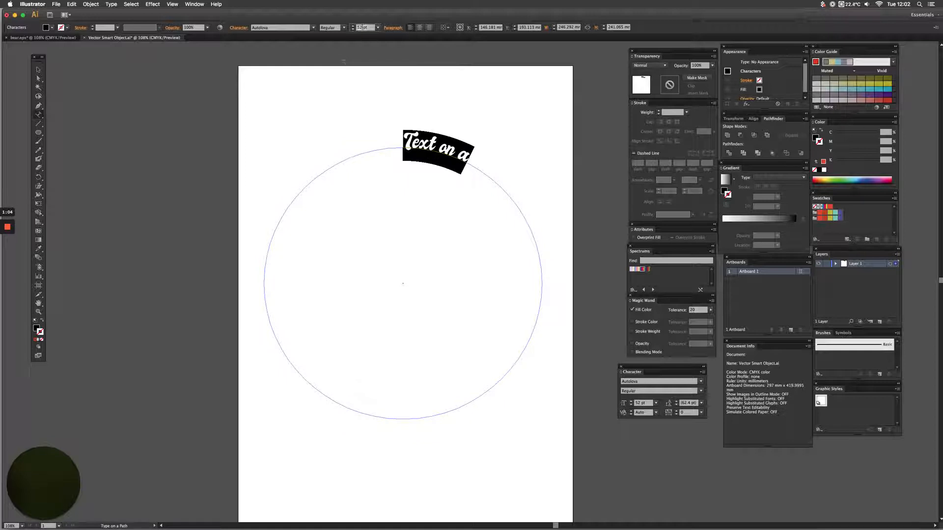
Step: Set the font size of the selected path text to 200 pt
click(362, 27)
text(200)
key(Return)
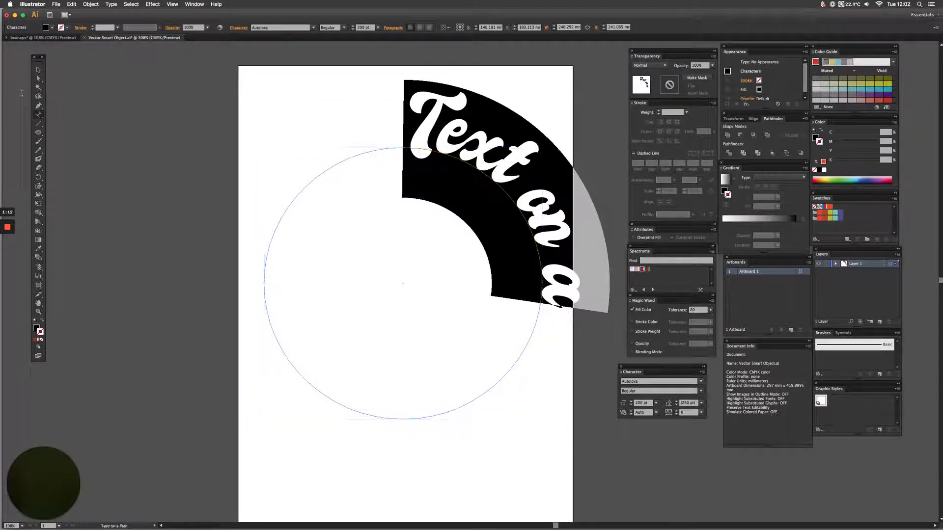
Step: Center-align the path text and slide it along the circle so it is centered over the top arc
key(super)
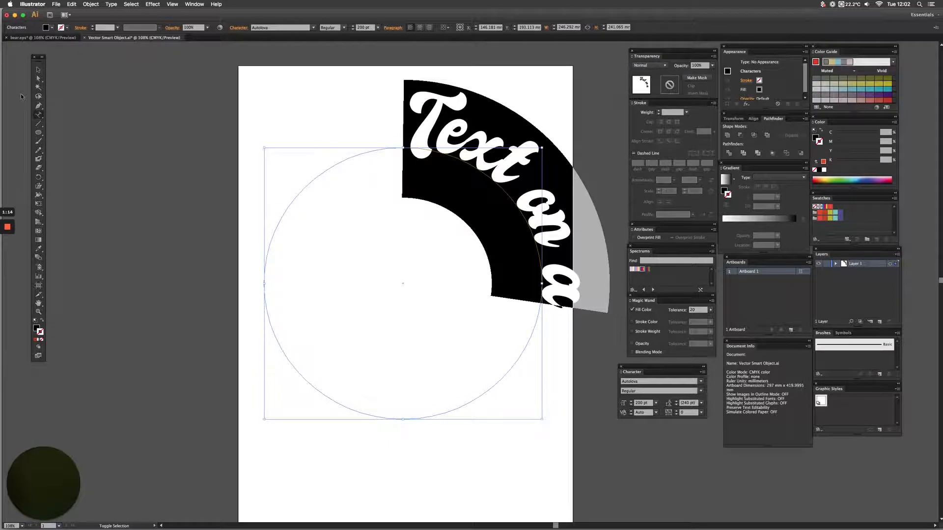
key(shift+super+c)
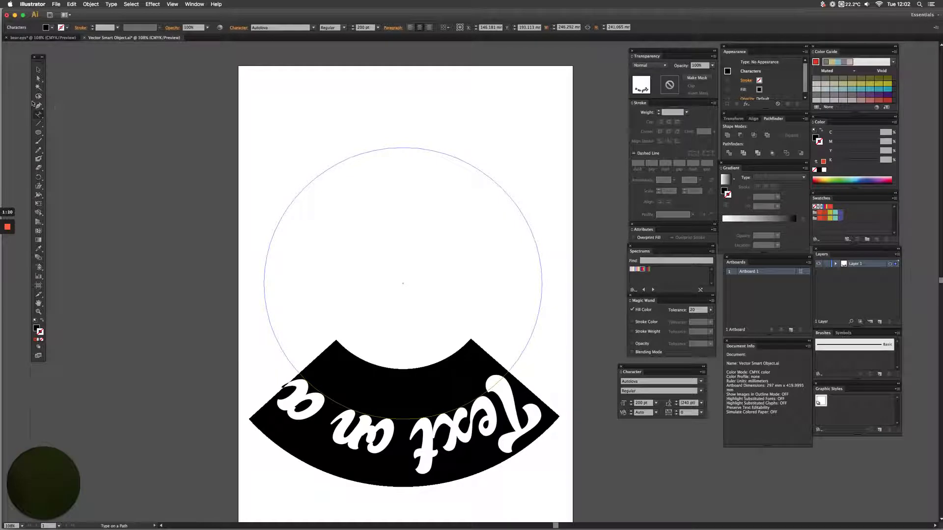
click(38, 70)
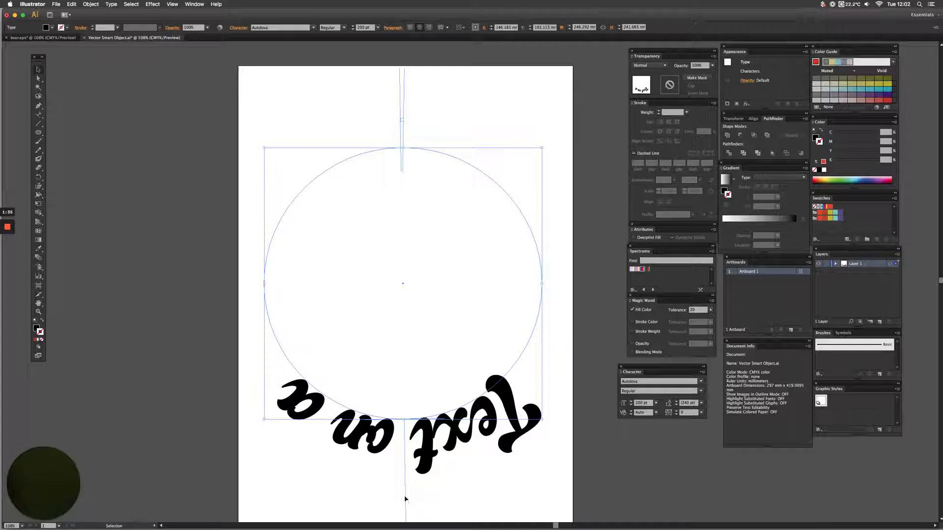
drag(406, 499, 403, 125)
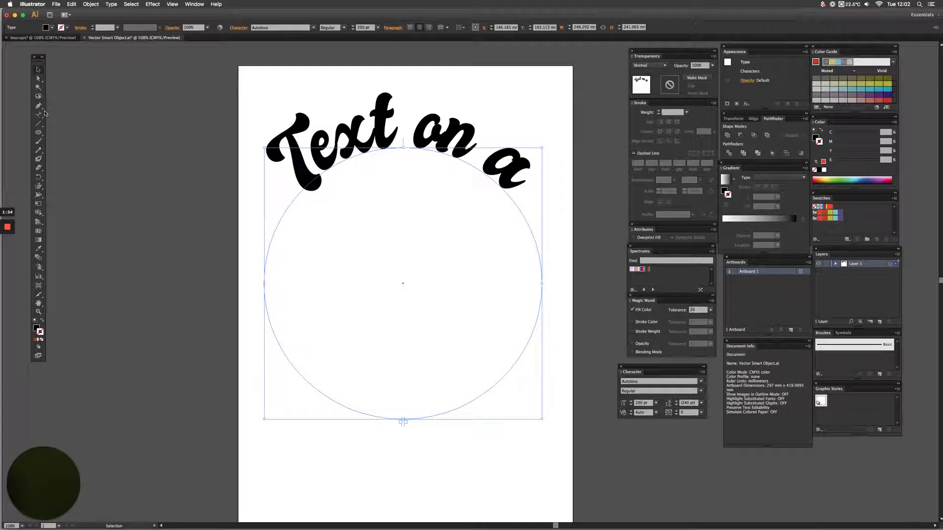
Step: Place the text cursor in the gap between "Text" and "on" with the Type on a Path tool
drag(38, 114, 71, 117)
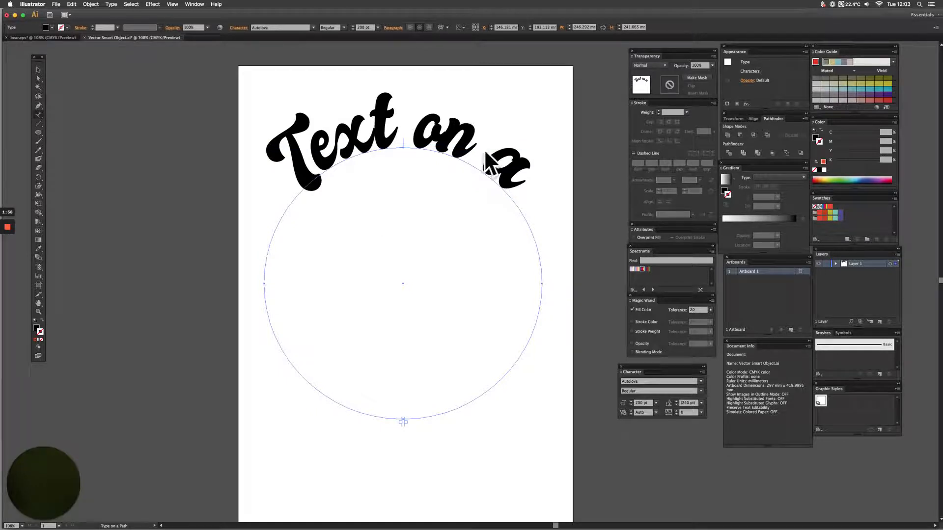
click(407, 138)
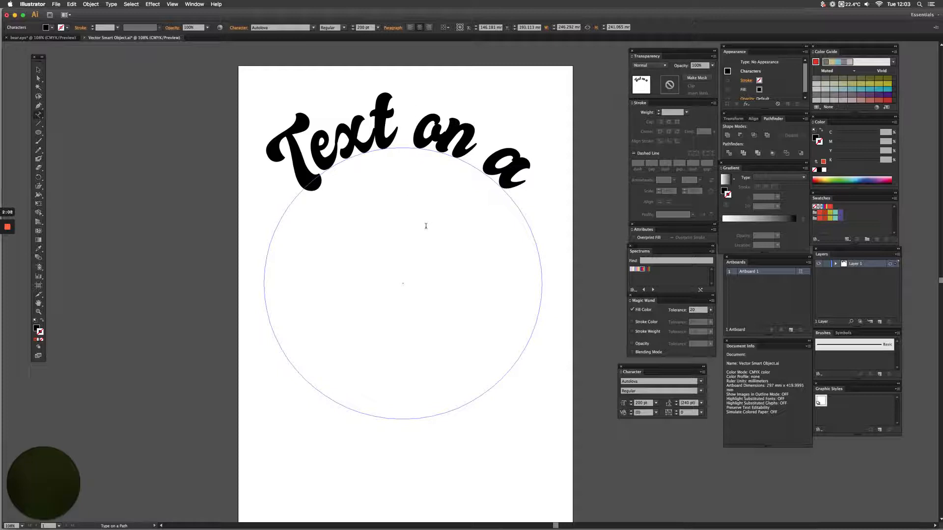
text(≤)
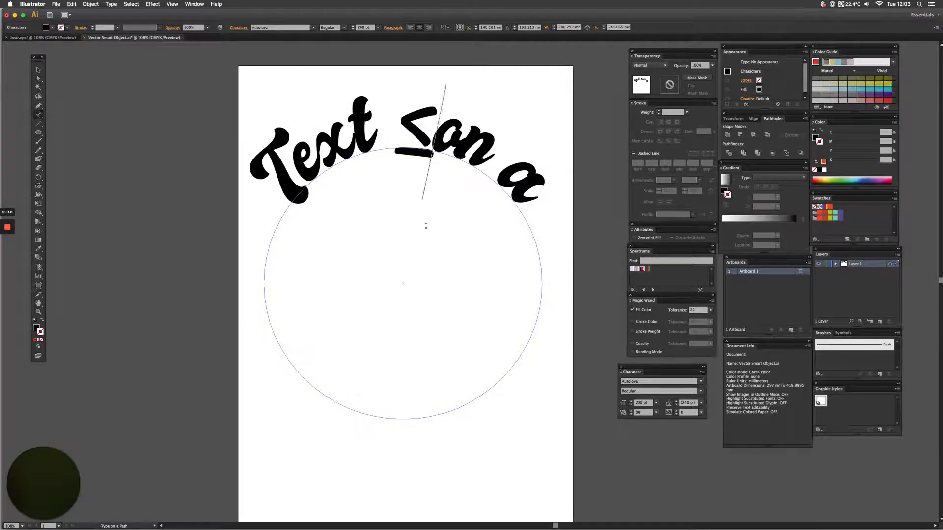
key(BackSpace)
text(<)
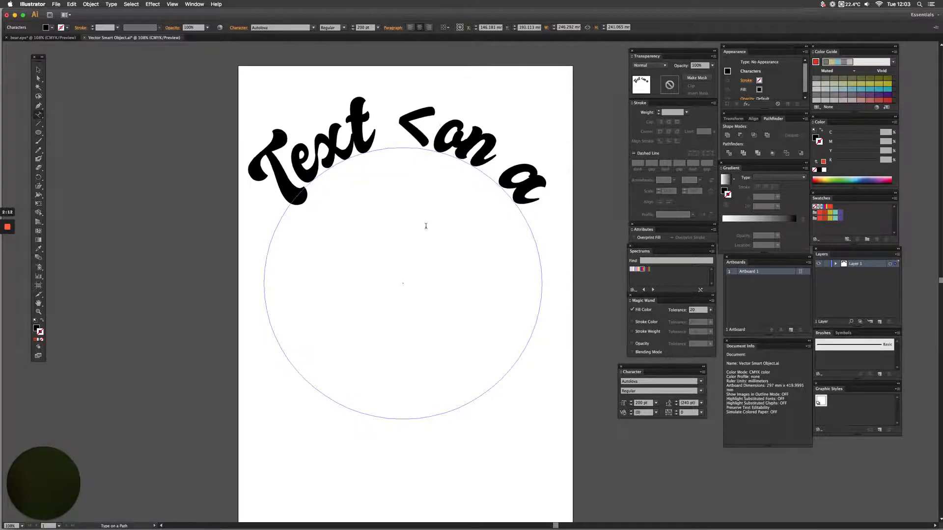
key(BackSpace)
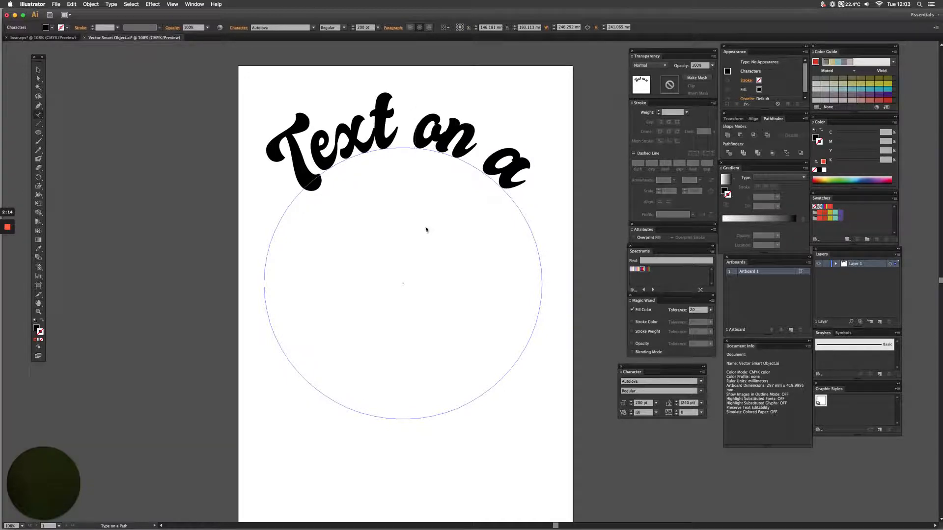
key(Escape)
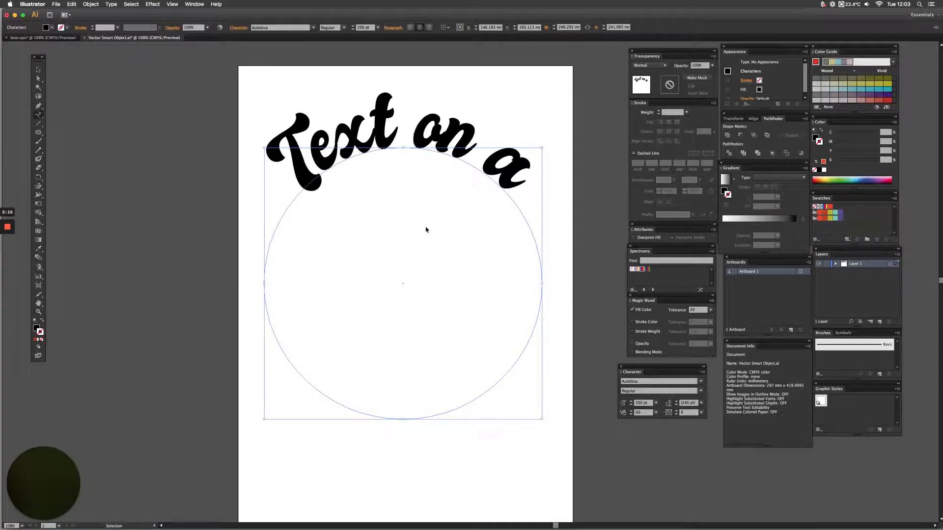
Step: Tighten the kerning in the gap between "Text" and "on" to -80
key(super+Left)
key(Right)
key(Right)
key(Right)
key(Right)
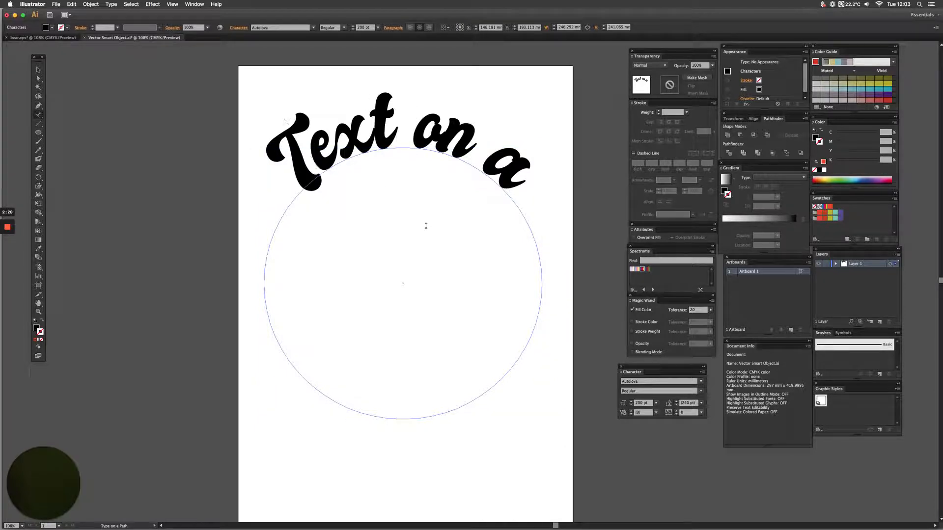
key(alt+Left)
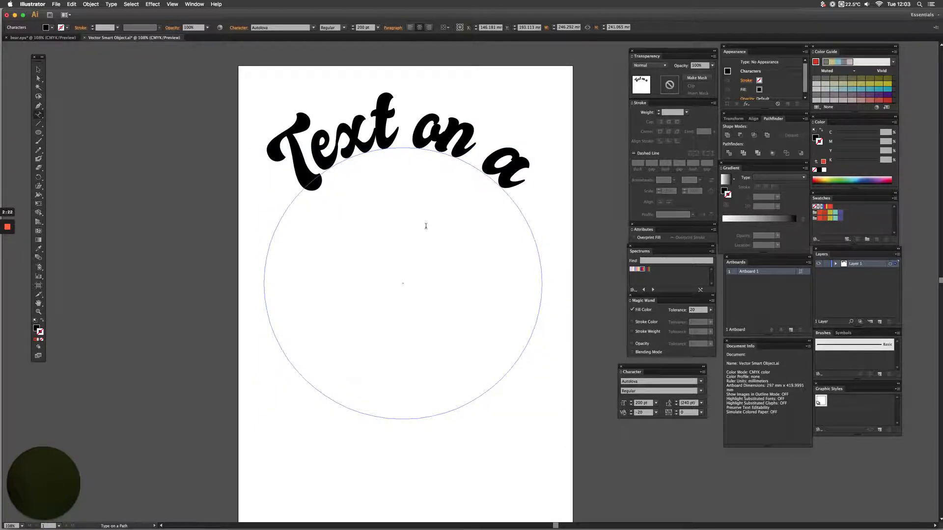
key(alt+Left)
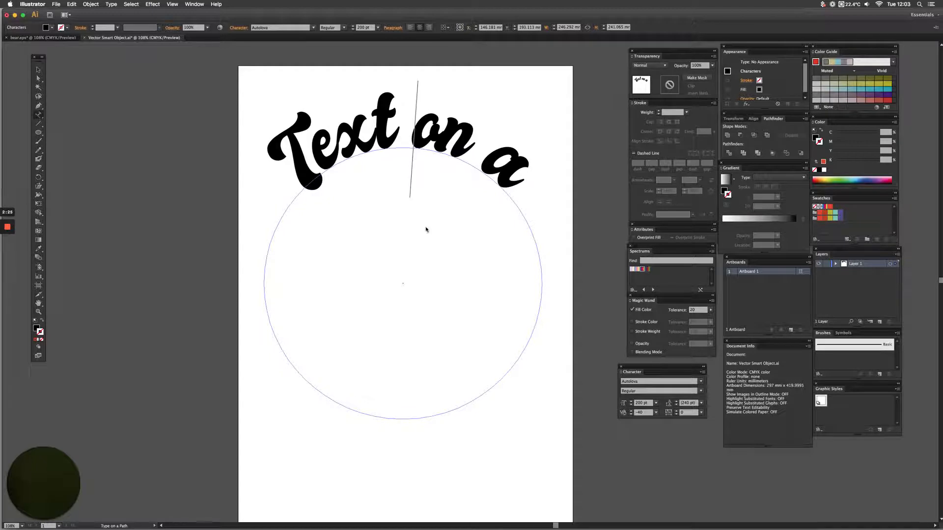
key(alt+Right)
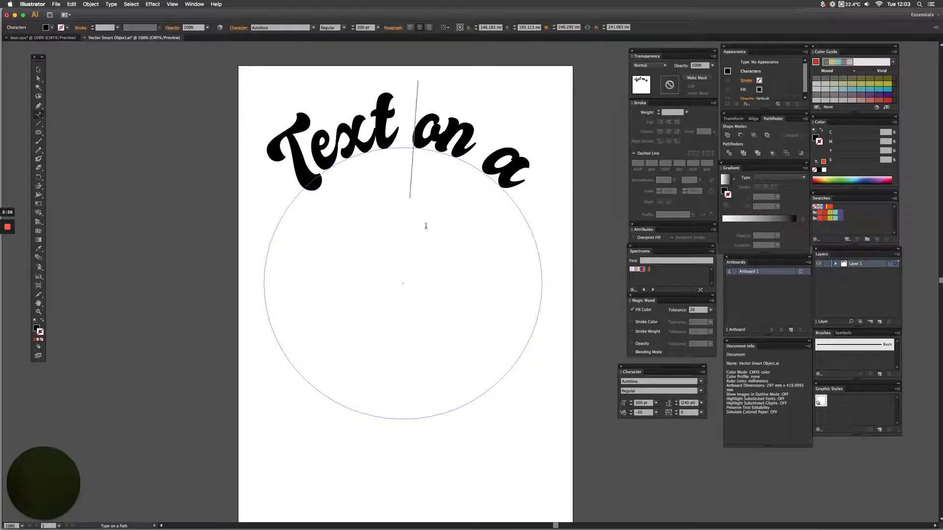
key(alt+Left)
key(alt+Left)
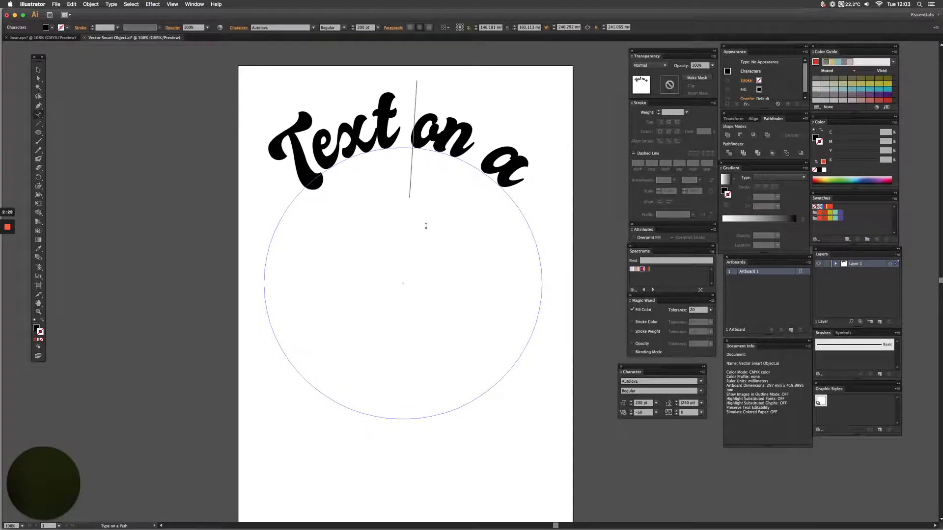
key(alt+Left)
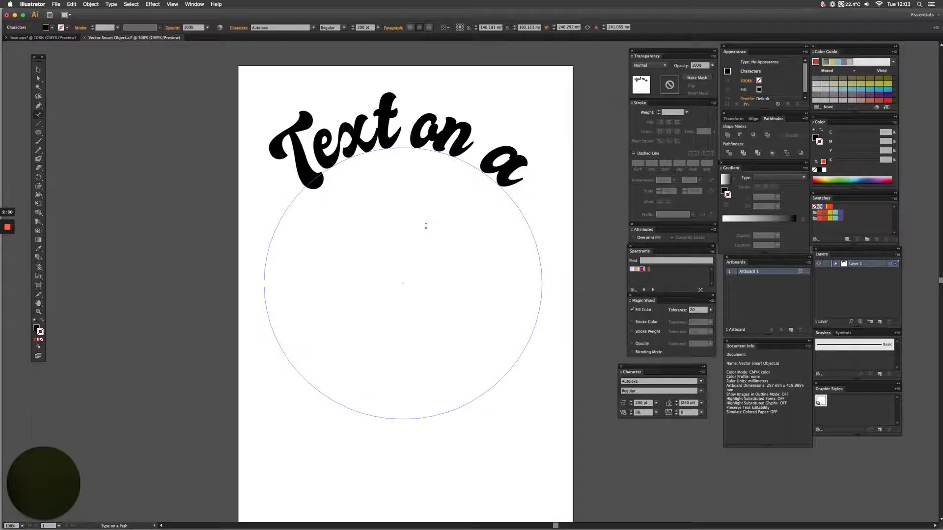
Step: Tighten the kerning between "on" and "a" to -120, and set the kerning between "Text" and "on" to -100
key(alt+Right)
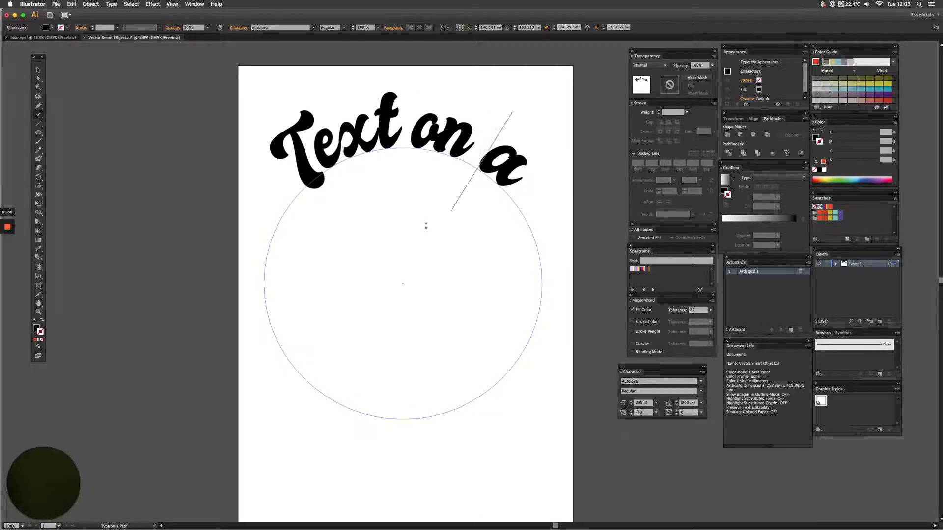
key(alt+Left)
key(alt+Left)
key(alt+Left)
key(alt+Left)
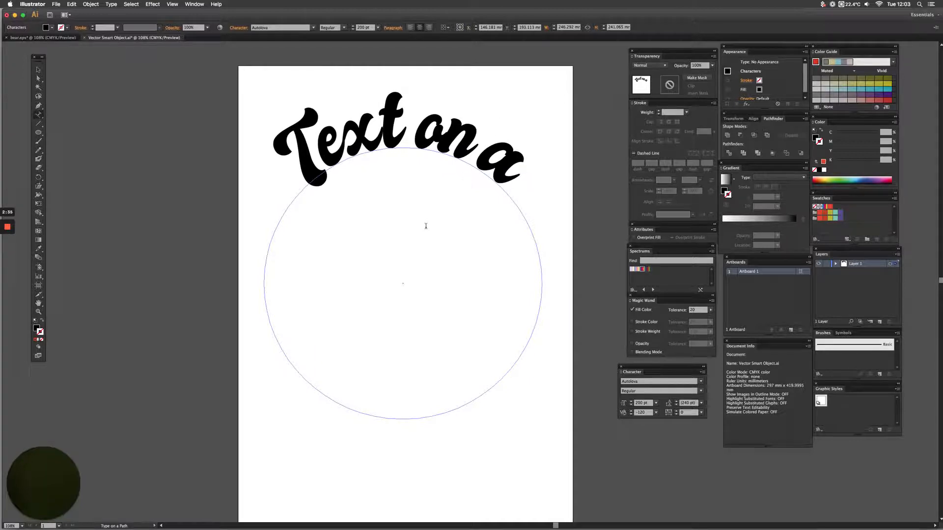
key(alt+Left)
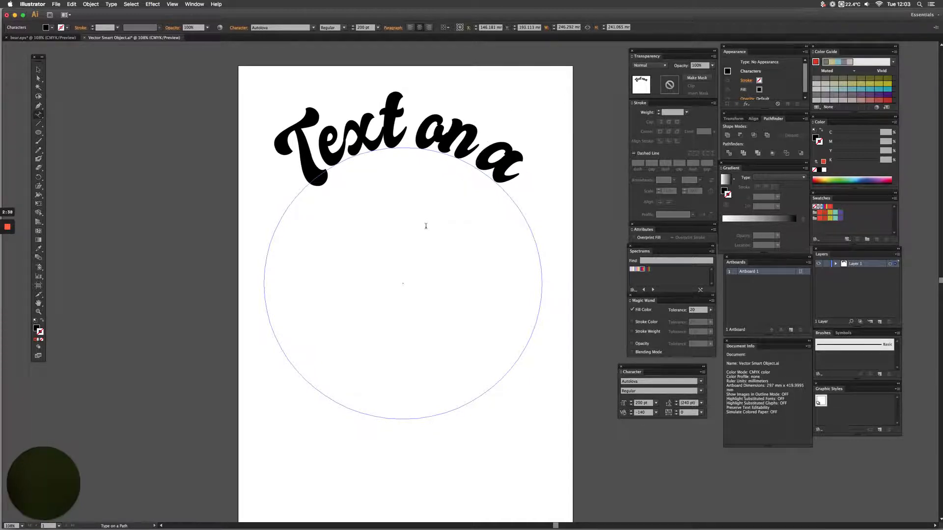
key(alt+Right)
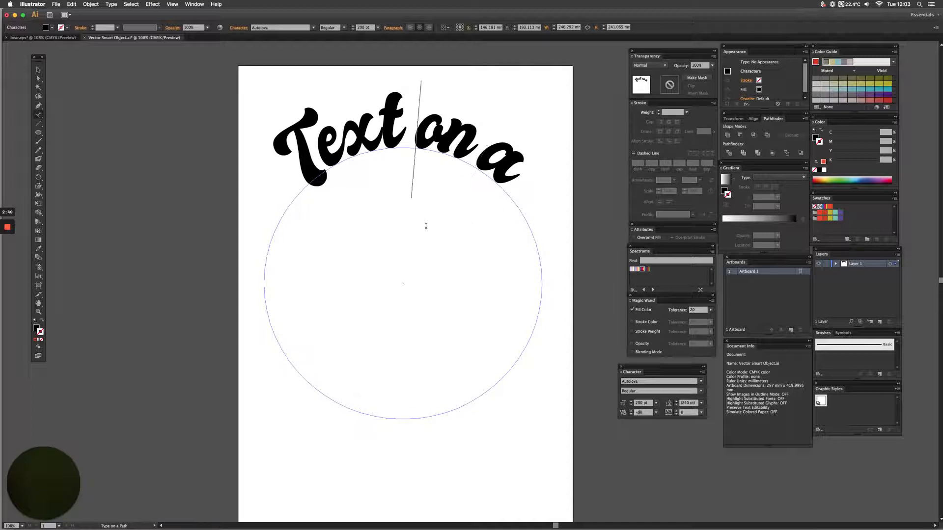
key(alt+Left)
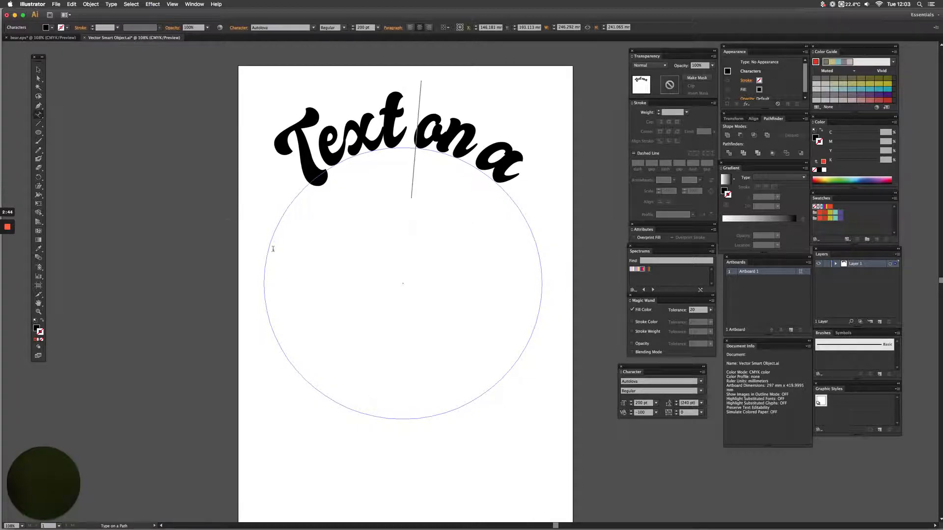
Step: Convert the "Text on a" path text to outlines
click(37, 70)
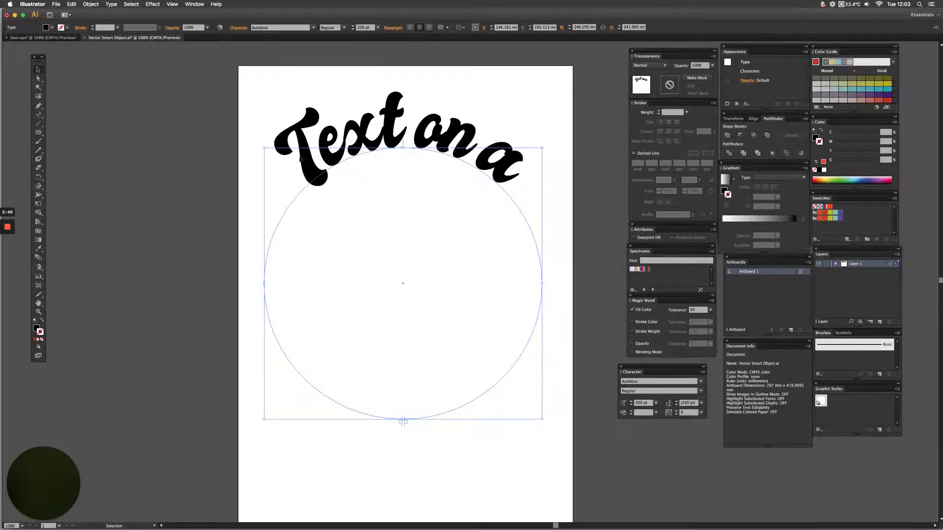
click(110, 4)
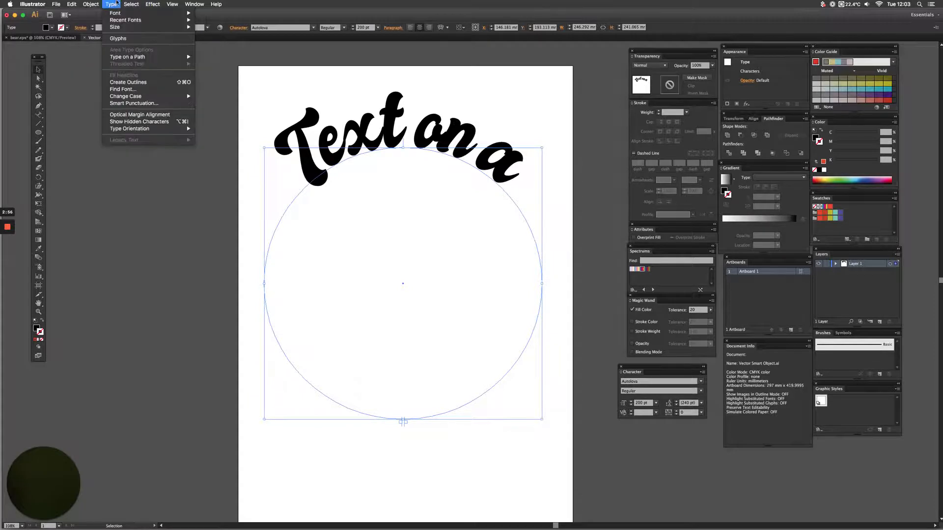
click(111, 83)
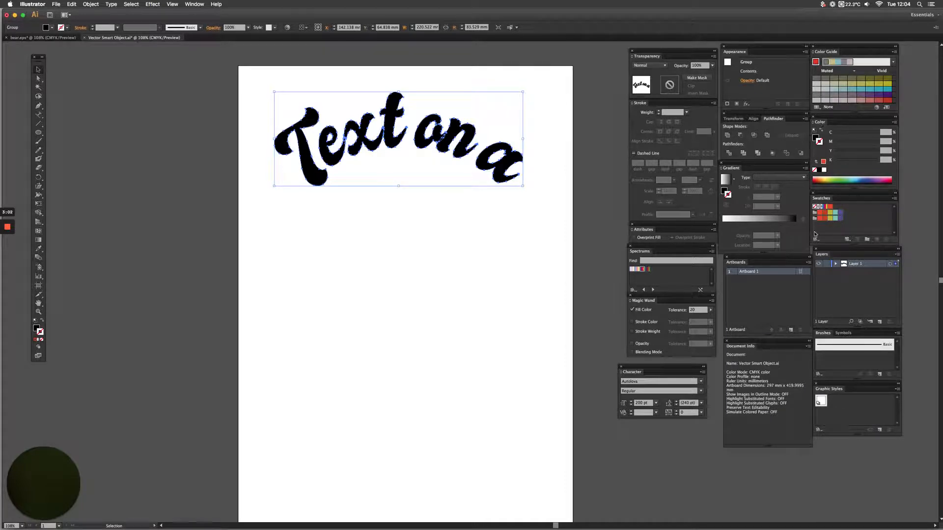
Step: Fill the outlined "Text on a" lettering with the orange-red swatch, leaving it without a stroke, and deselect it
click(824, 214)
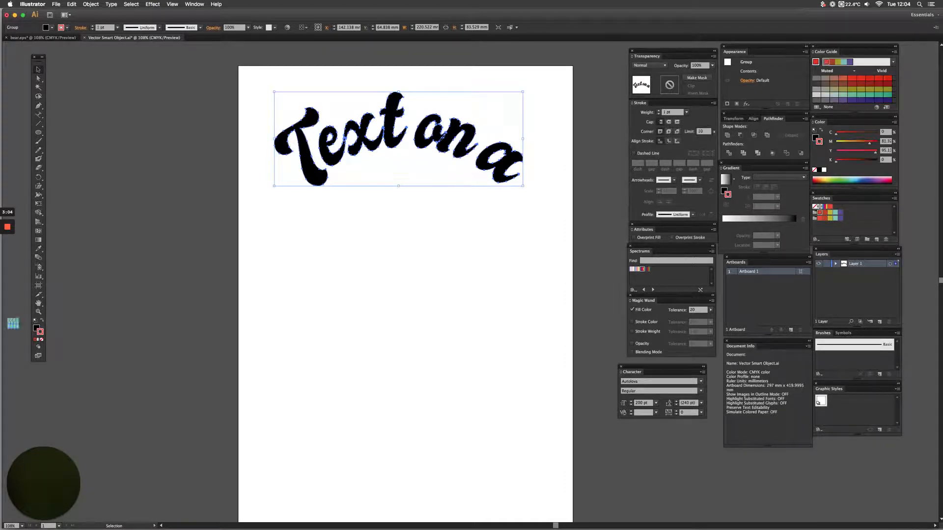
key(super+z)
click(36, 329)
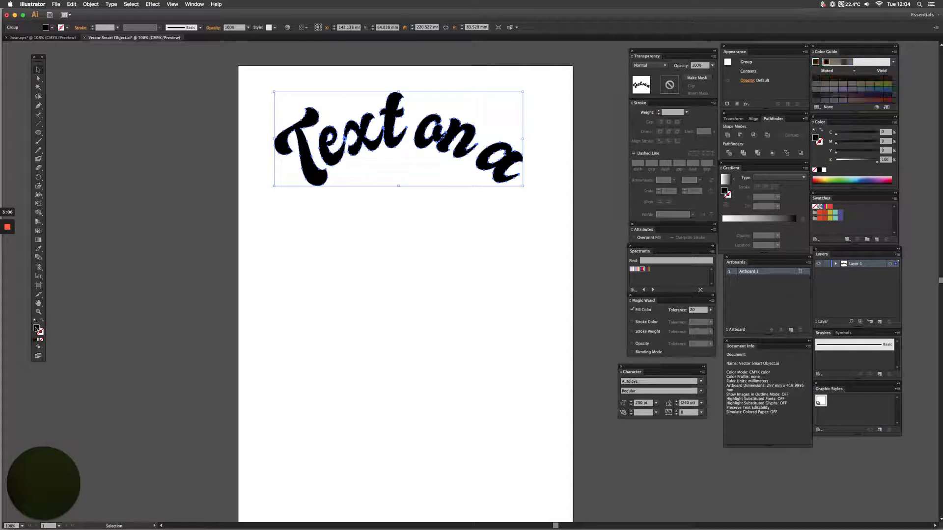
click(819, 215)
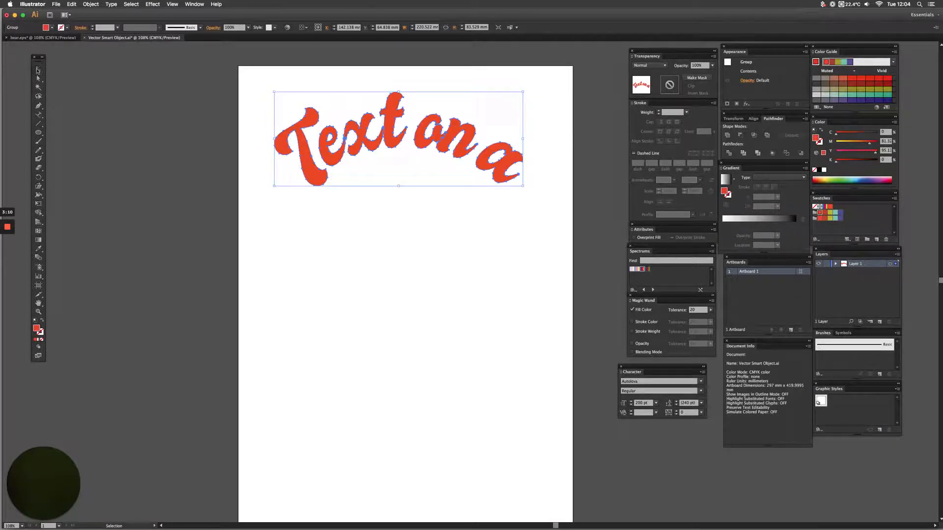
click(140, 113)
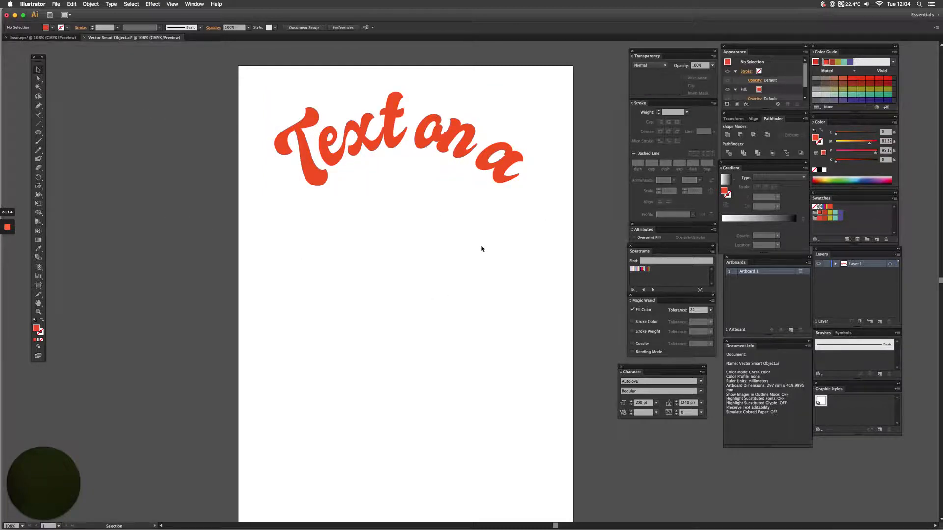
Step: Draw a wide ellipse about 388 by 255 mm beneath the arched lettering and set the word "Curve" along its path
click(38, 132)
drag(180, 156, 592, 430)
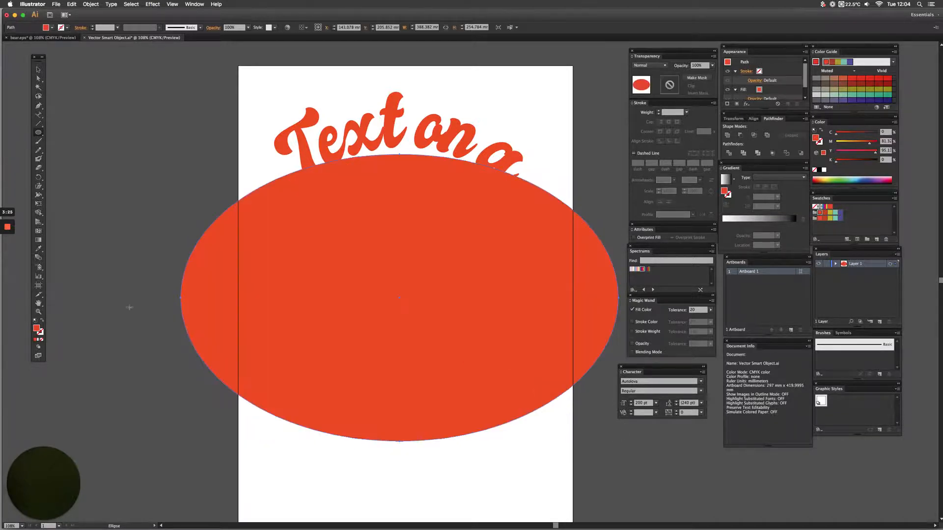
click(40, 116)
click(399, 439)
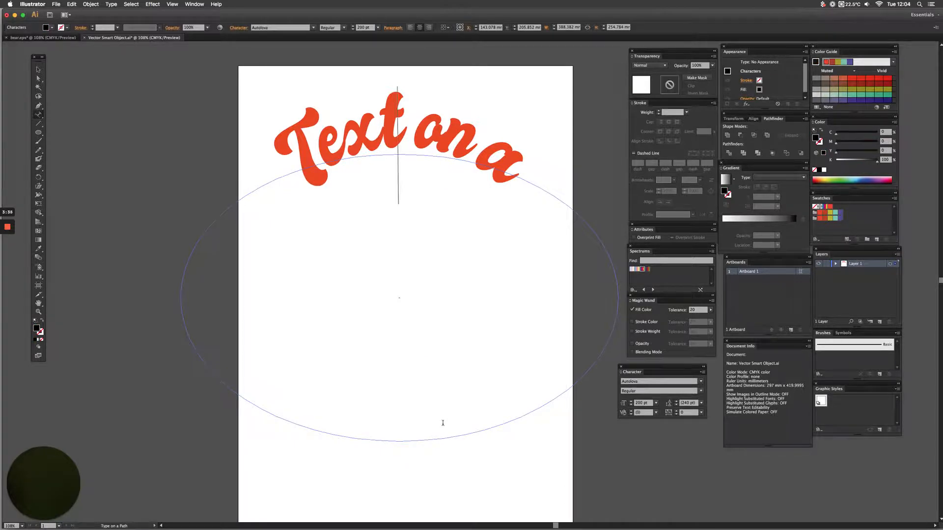
text(Curve)
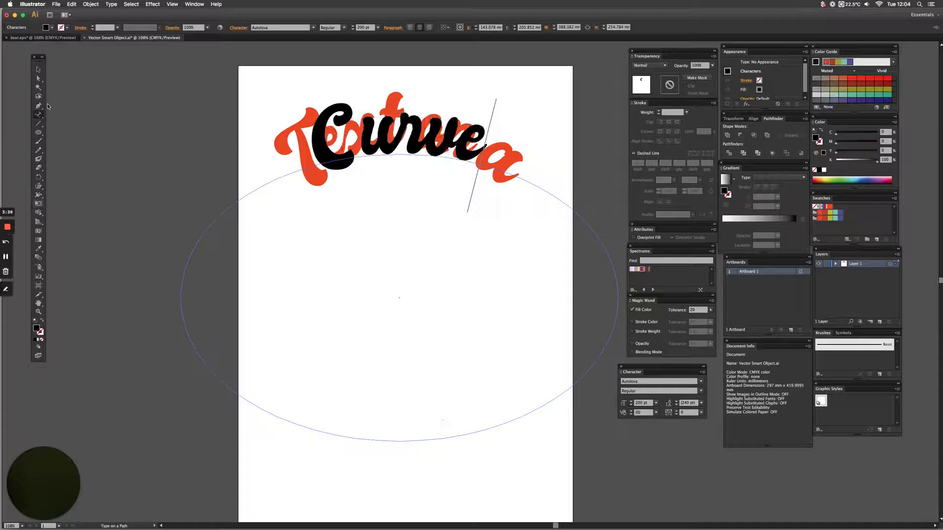
Step: Flip "Curve" to the inside of the ellipse so it sits centered on the lower arc
click(38, 69)
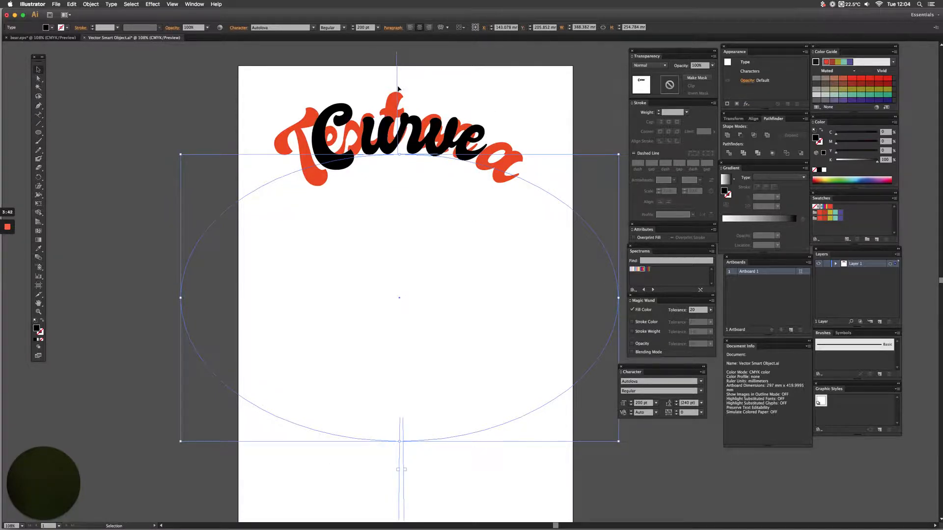
drag(397, 84, 399, 348)
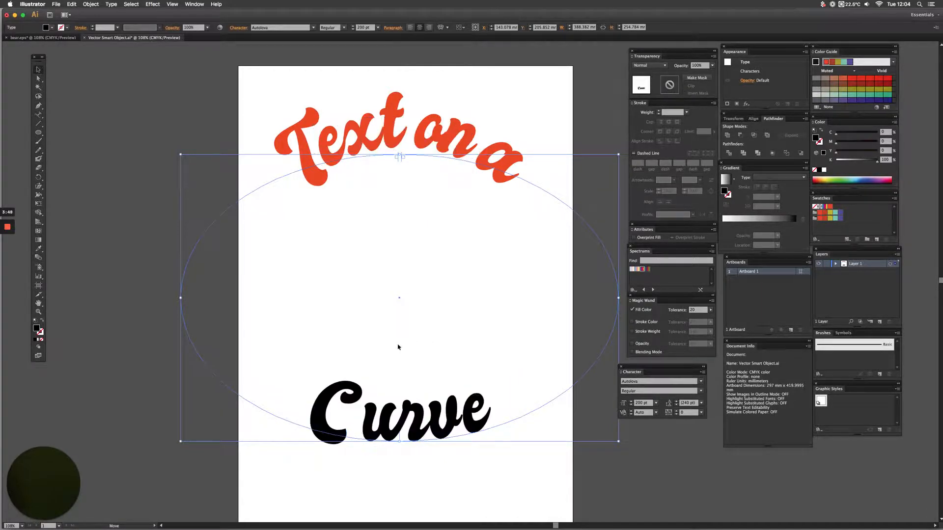
Step: Enlarge the whole word "Curve" on the ellipse to 224 pt
click(39, 114)
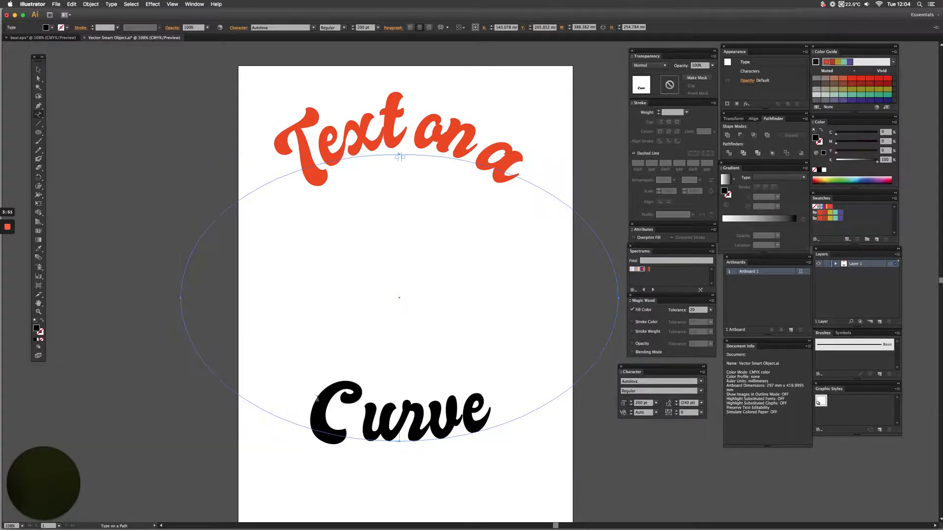
click(364, 436)
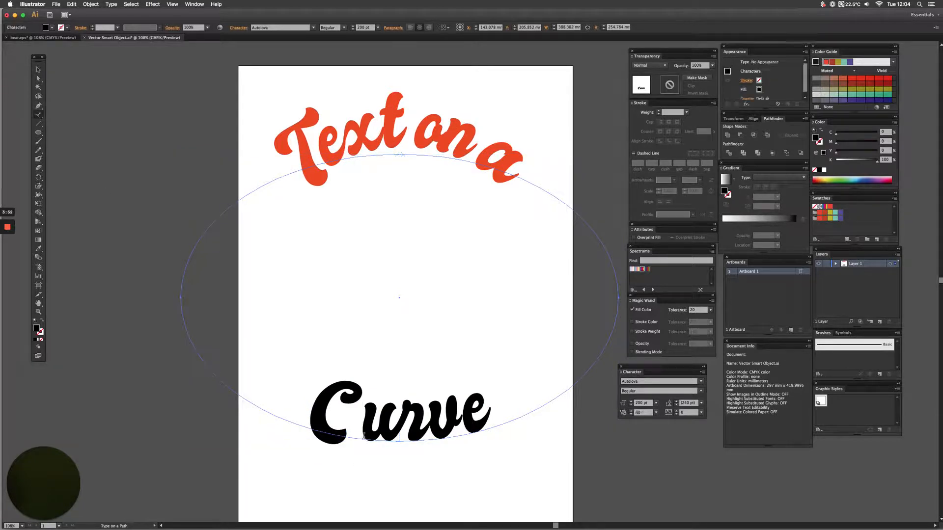
key(super+a)
key(super+shift+period)
key(super+shift+period)
key(super+shift+period)
key(super+shift+period)
key(super+shift+period)
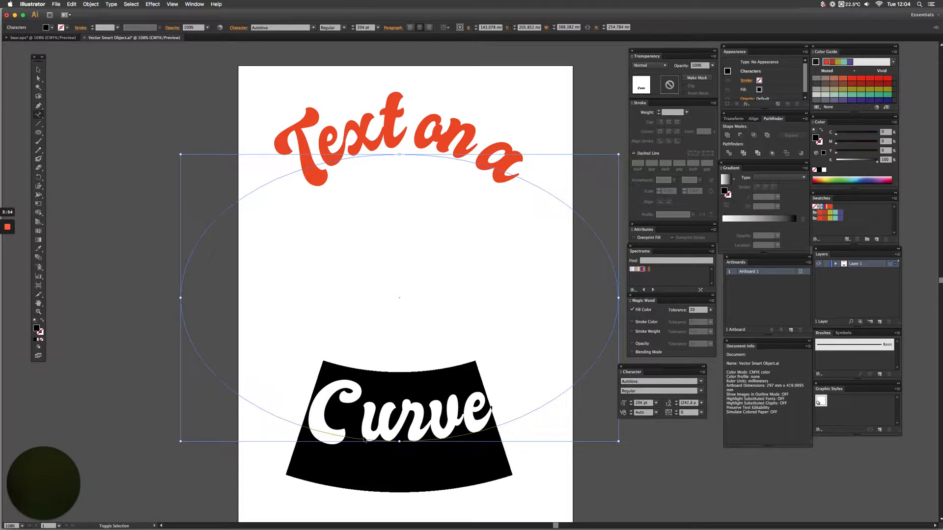
key(super+shift+period)
key(super+shift+period)
key(super+shift+period)
key(super+shift+period)
key(super+shift+period)
key(super+shift+period)
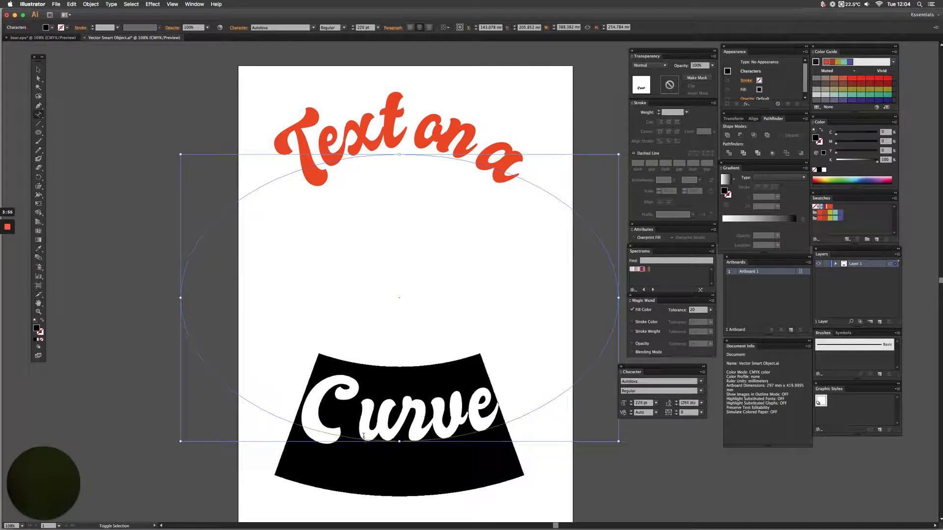
key(super+shift+period)
Step: Tighten the kerning between the "C" and "u" of "Curve" to -60
click(355, 427)
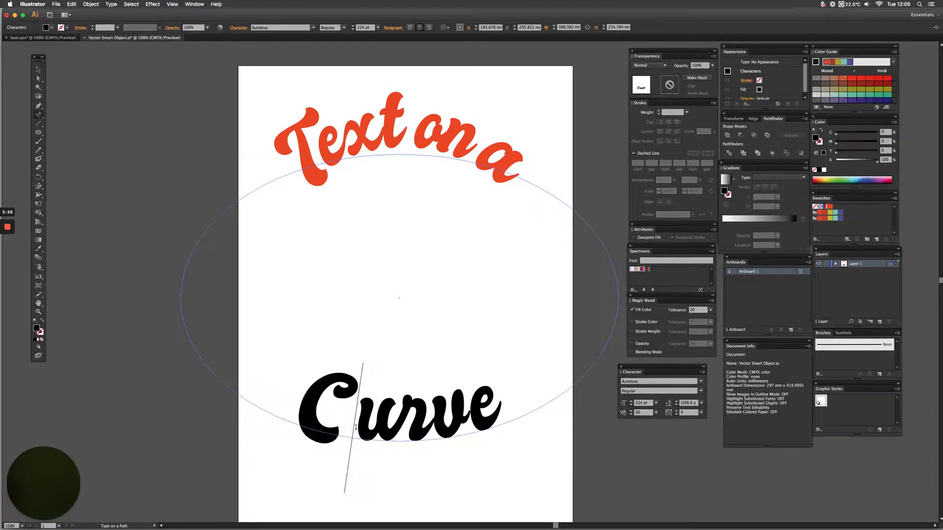
key(alt+Left)
key(alt+Left)
key(alt+Left)
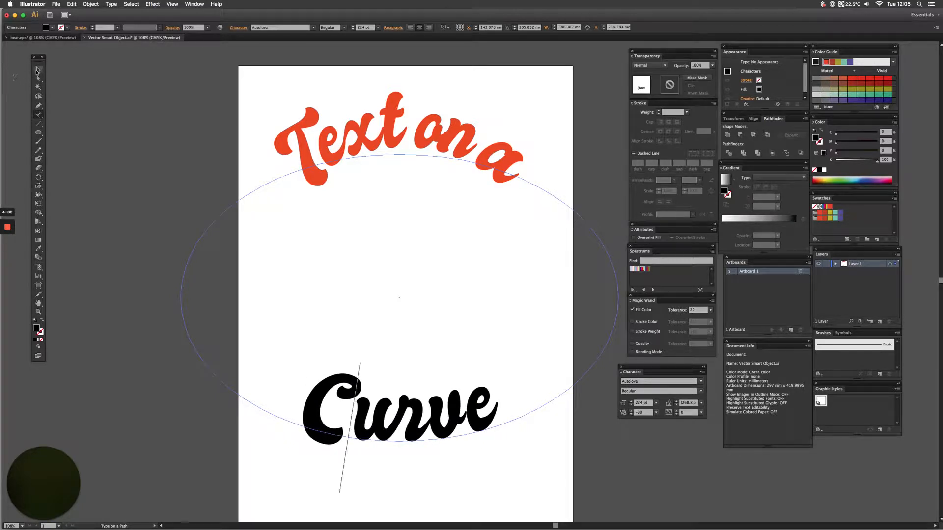
Step: Convert "Curve" to outlines and fill it with the same orange-red swatch as "Text on a"
click(39, 69)
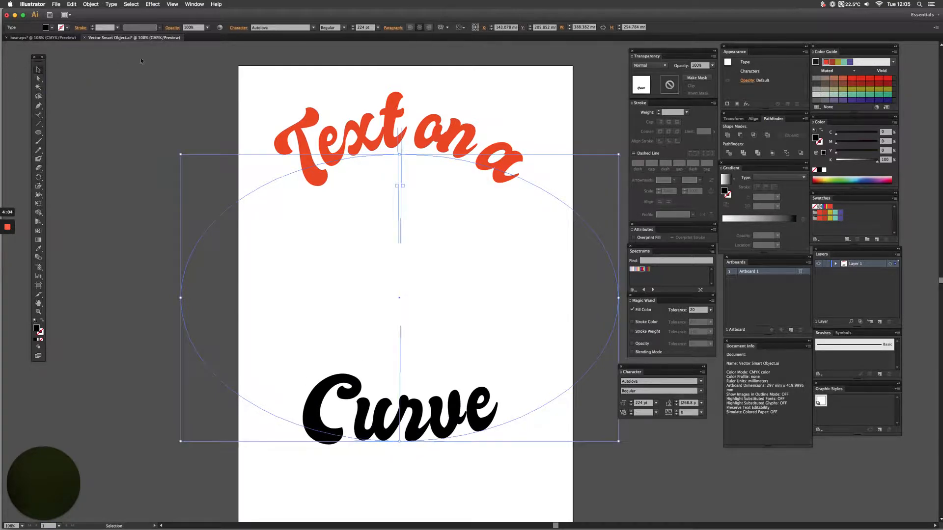
click(112, 4)
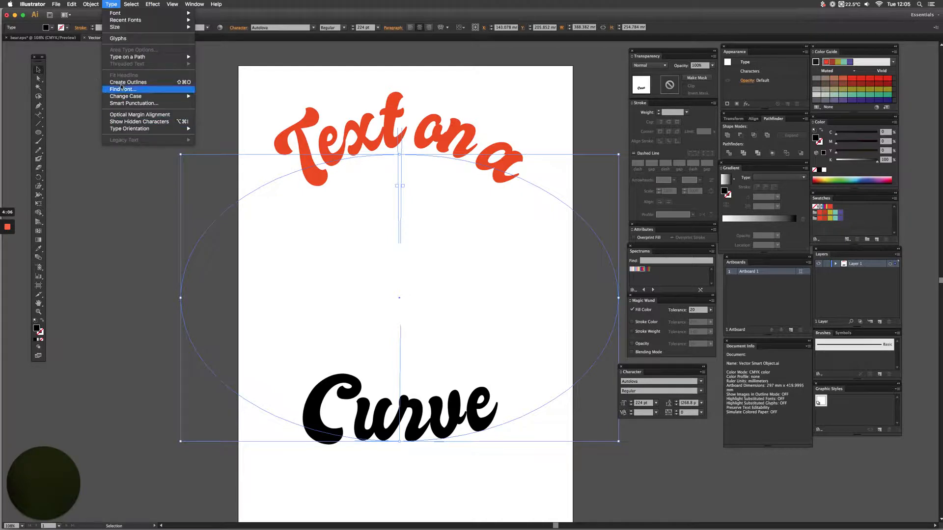
click(128, 77)
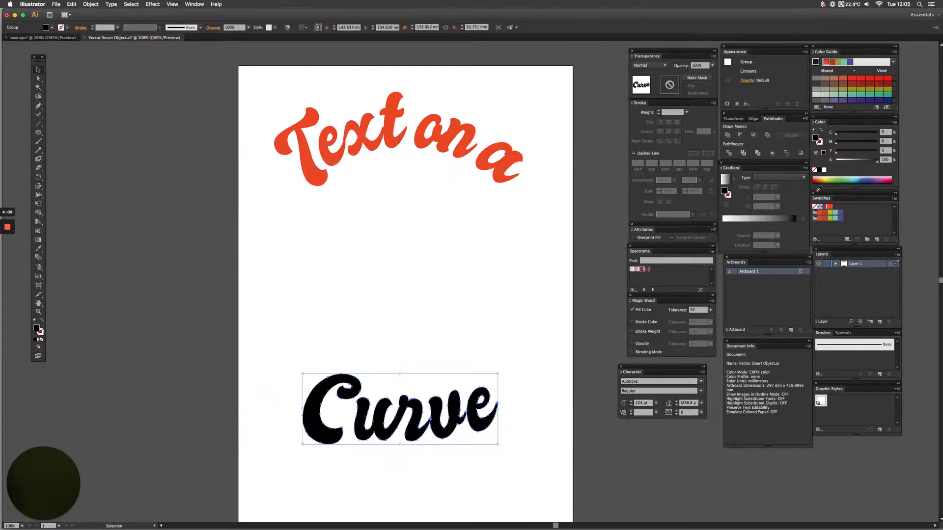
click(818, 213)
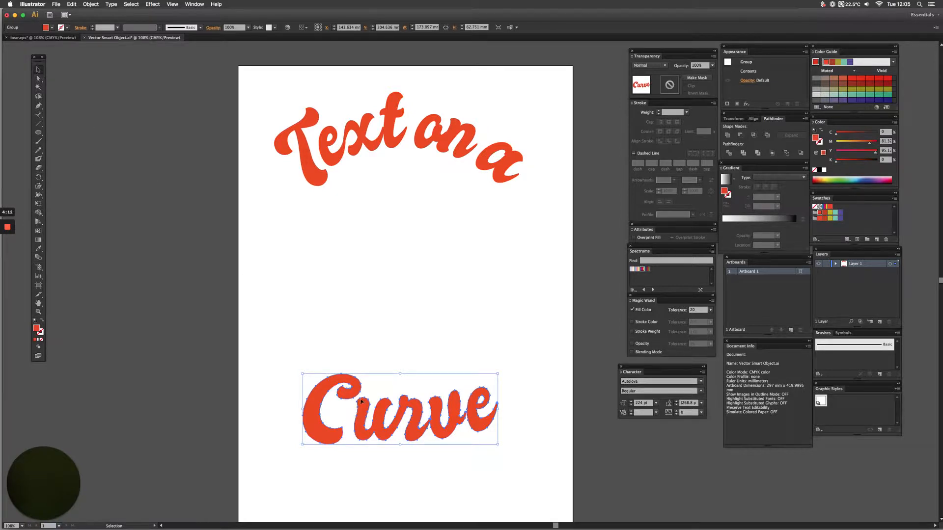
Step: Move "Curve" up beneath "Text on a" and scale it proportionally to about 225 mm wide
drag(361, 402, 361, 233)
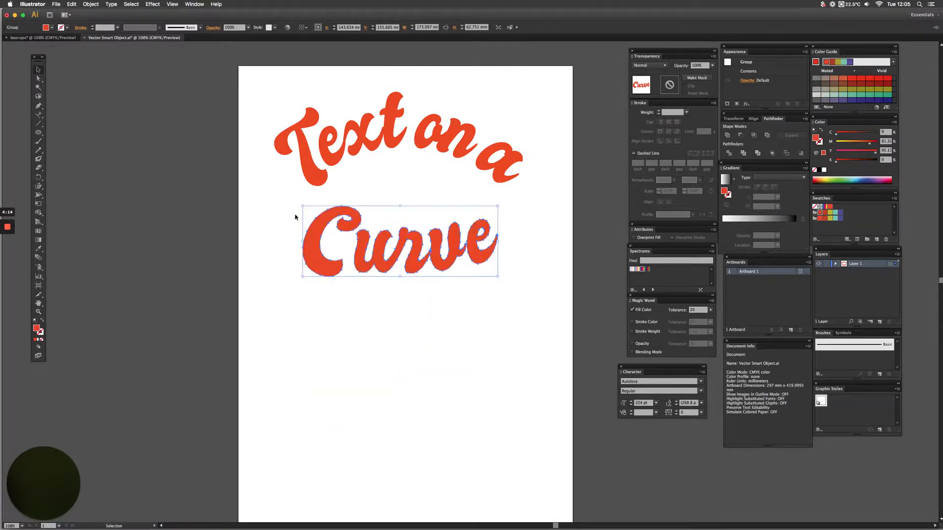
mouse_move(302, 206)
mouse_down()
mouse_move(279, 201)
mouse_move(299, 214)
mouse_up()
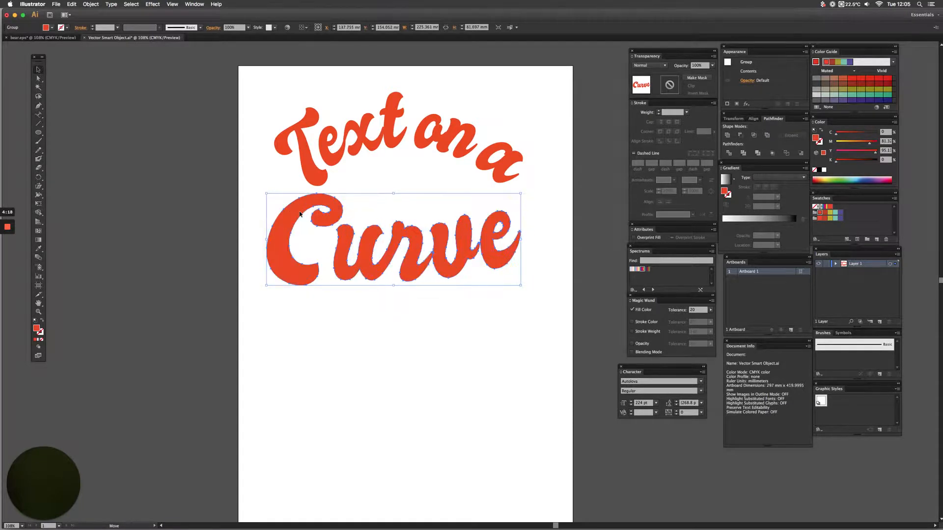
Step: Show the rulers and place a vertical guide through the horizontal center of "Text on a"
drag(265, 67, 511, 165)
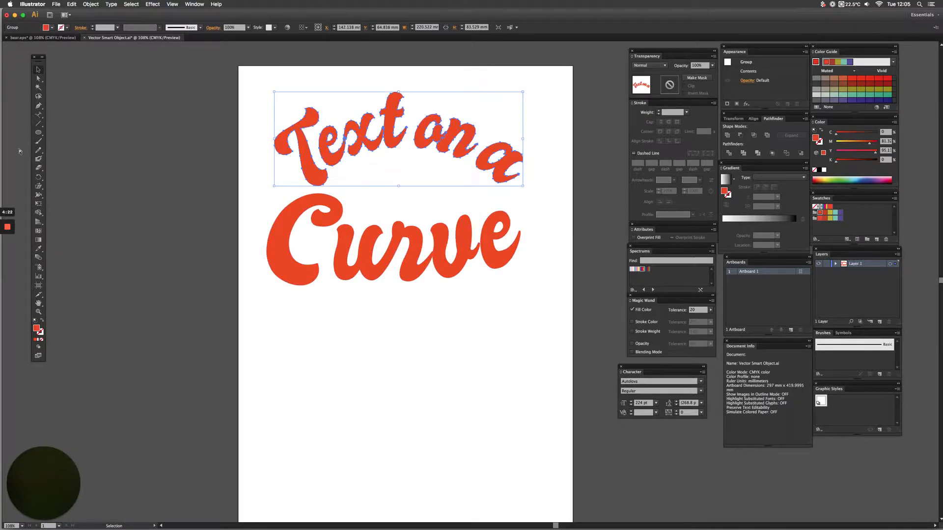
key(super+r)
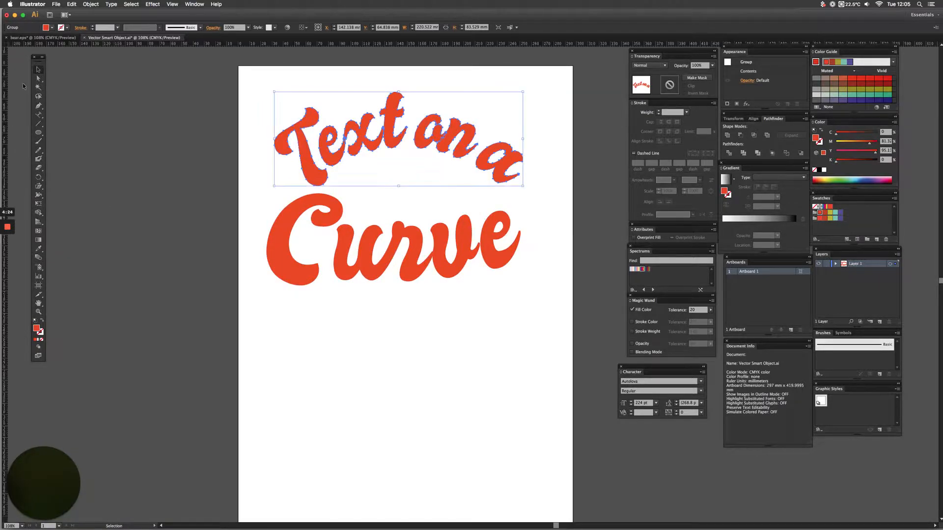
drag(5, 75, 398, 77)
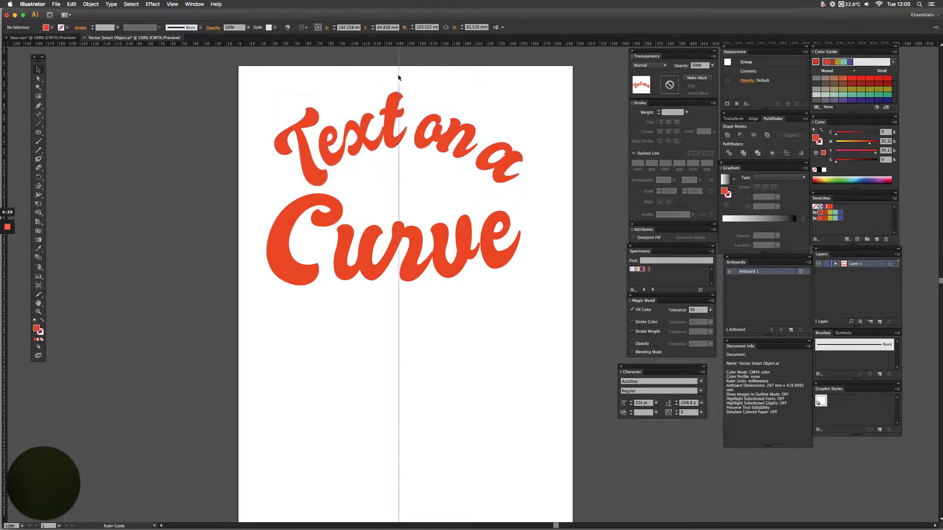
Step: Shift "Curve" horizontally until its center lines up with the vertical guide
click(376, 265)
click(365, 269)
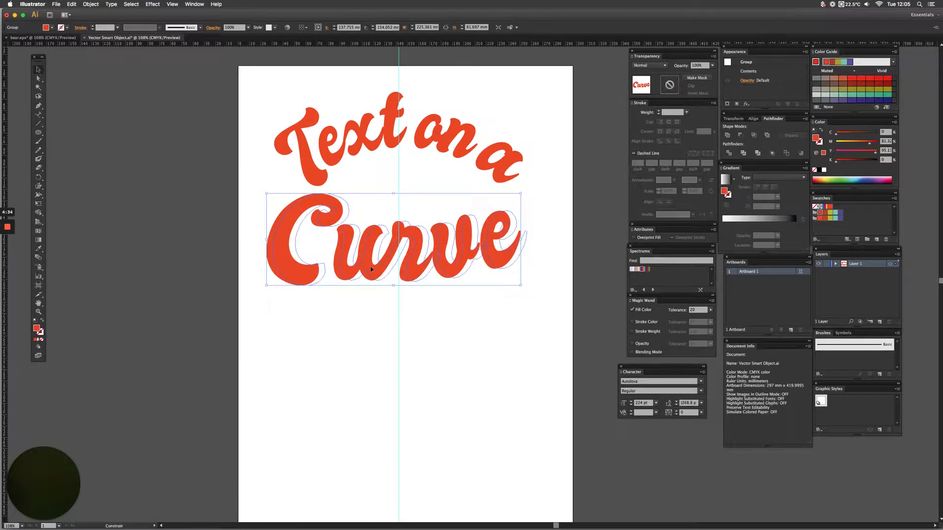
drag(365, 269, 371, 268)
key(Left)
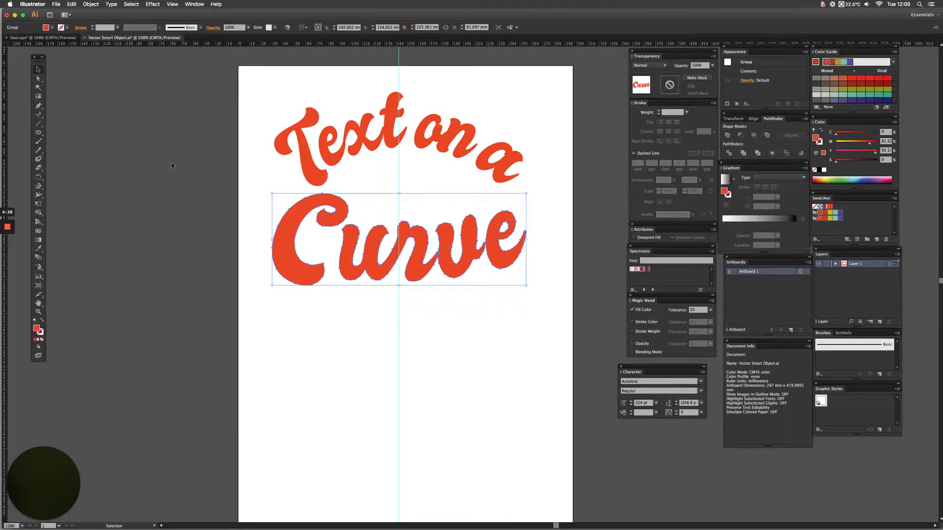
Step: Delete the vertical guide
click(220, 187)
click(409, 86)
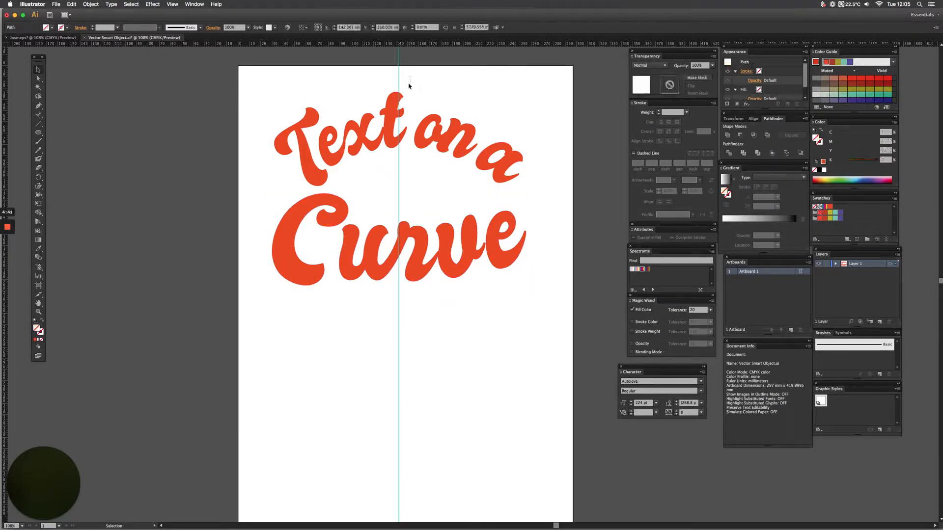
key(Delete)
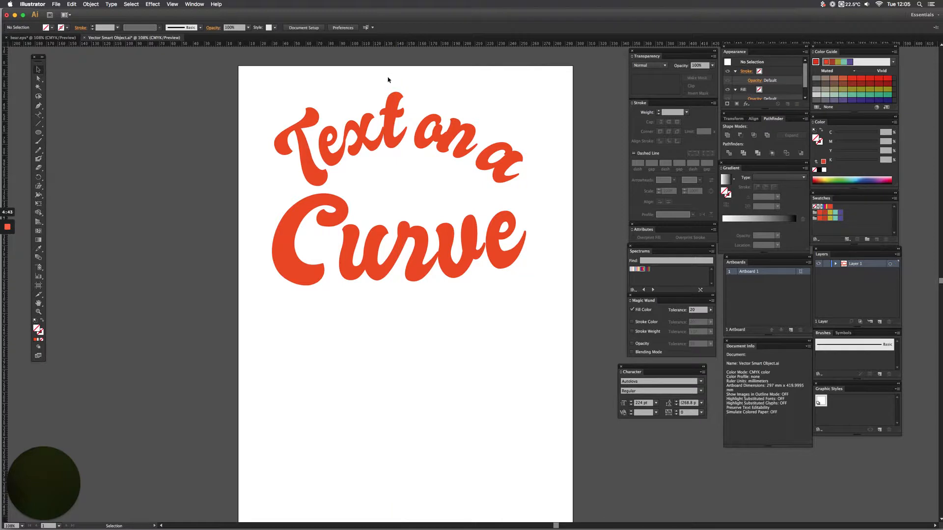
Step: Draw a five-pointed star about 47 by 45 mm centered between the two text lines and fill it with the orange-red swatch
click(37, 134)
click(59, 167)
drag(401, 191, 398, 161)
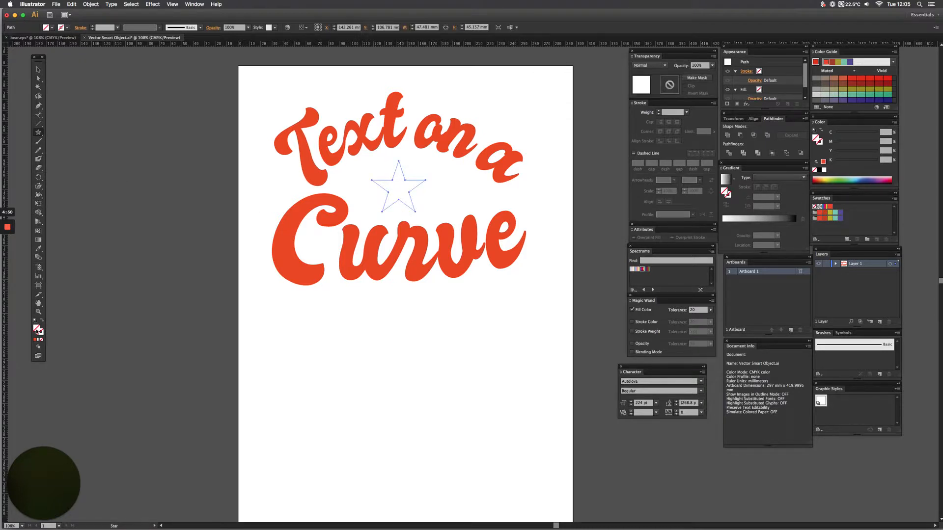
click(819, 214)
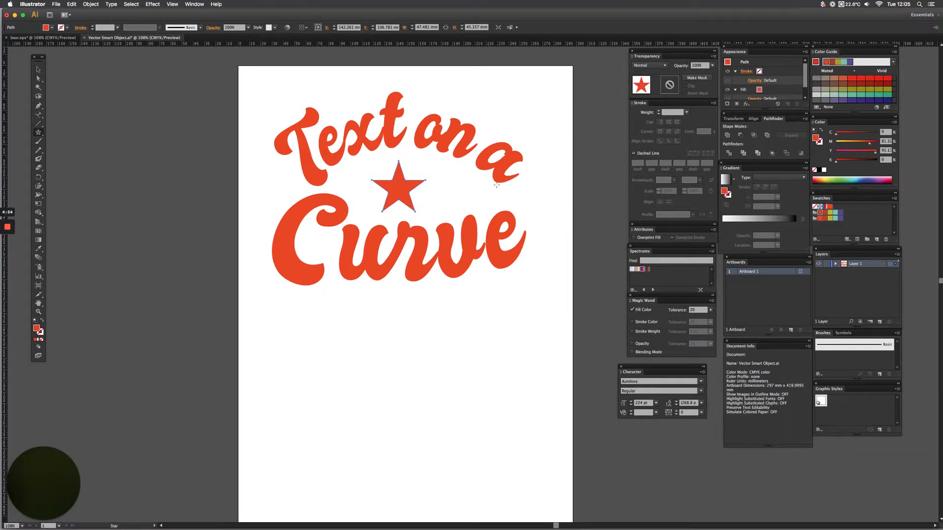
Step: Give the star an orange-red 12 pt stroke with round join corners
click(41, 333)
click(819, 212)
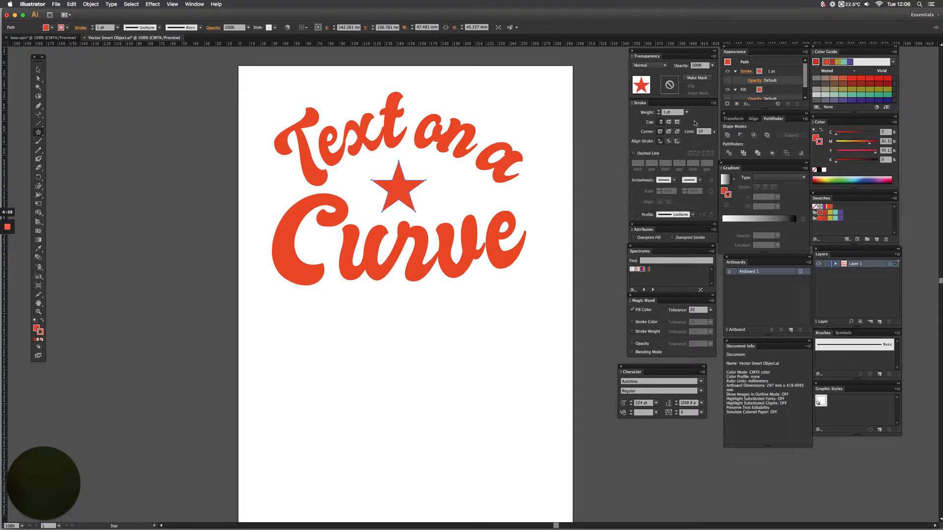
click(672, 113)
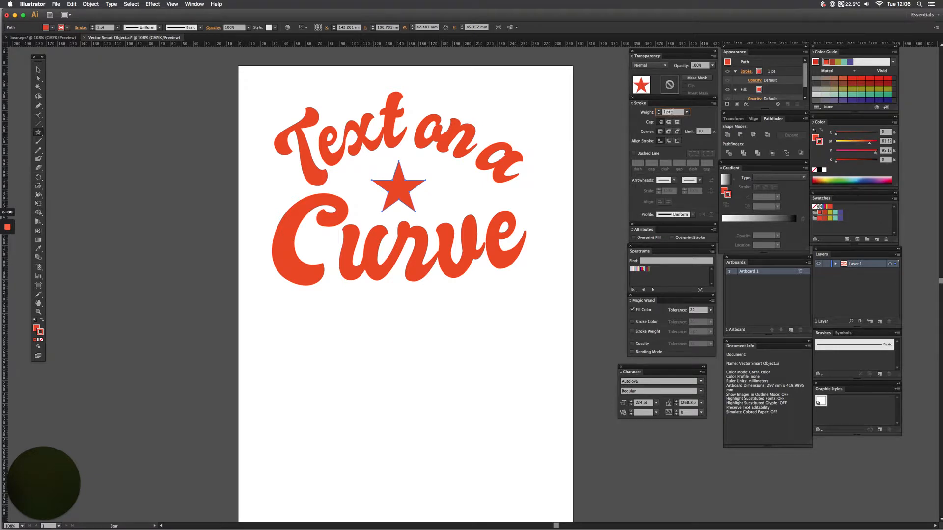
text(12)
key(Return)
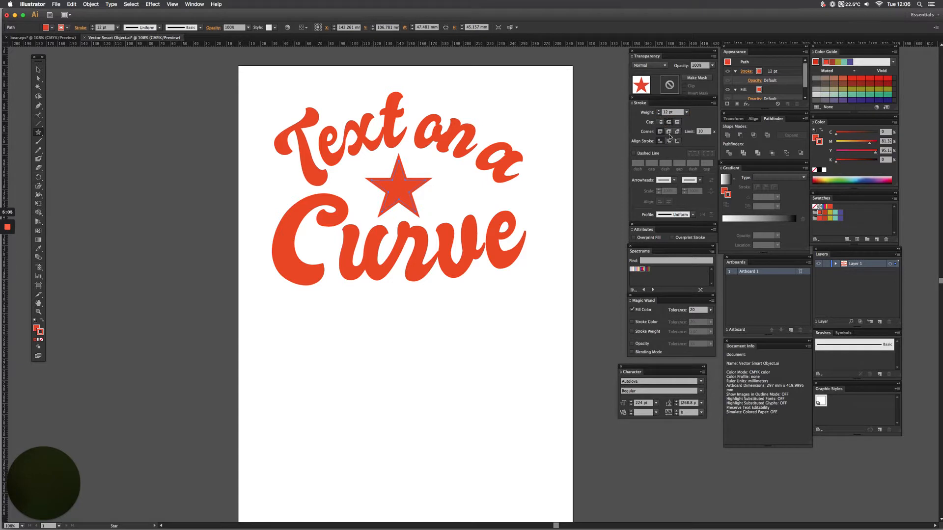
click(669, 133)
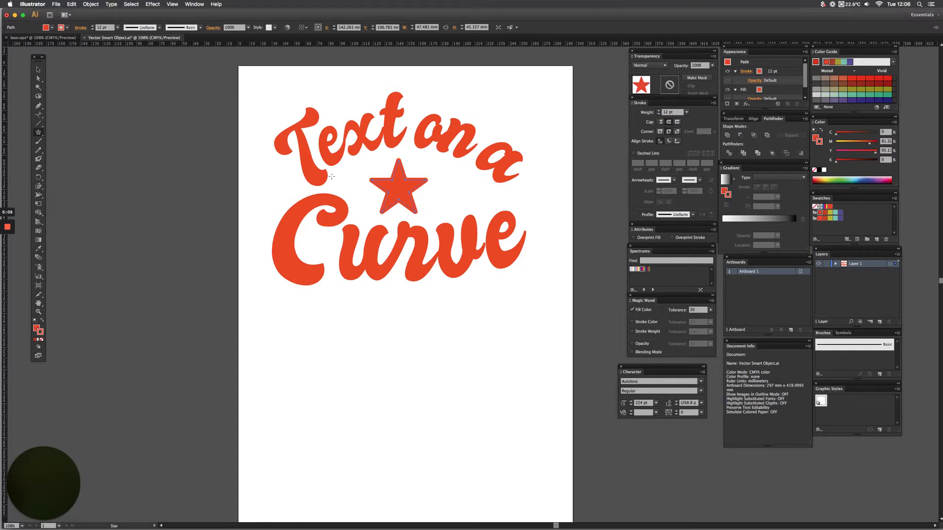
Step: Outline the star's stroke and unite it with the fill into a single shape, leaving it deselected
click(91, 4)
mouse_move(122, 143)
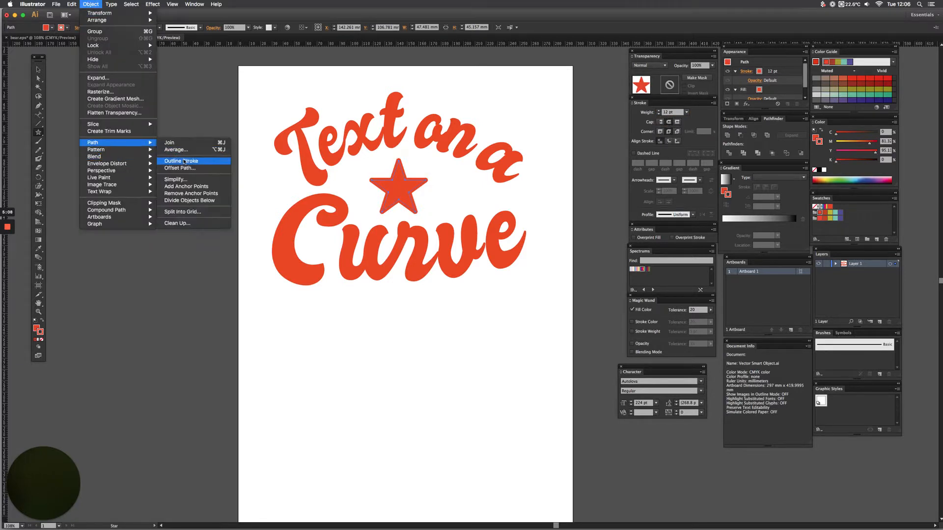
click(185, 161)
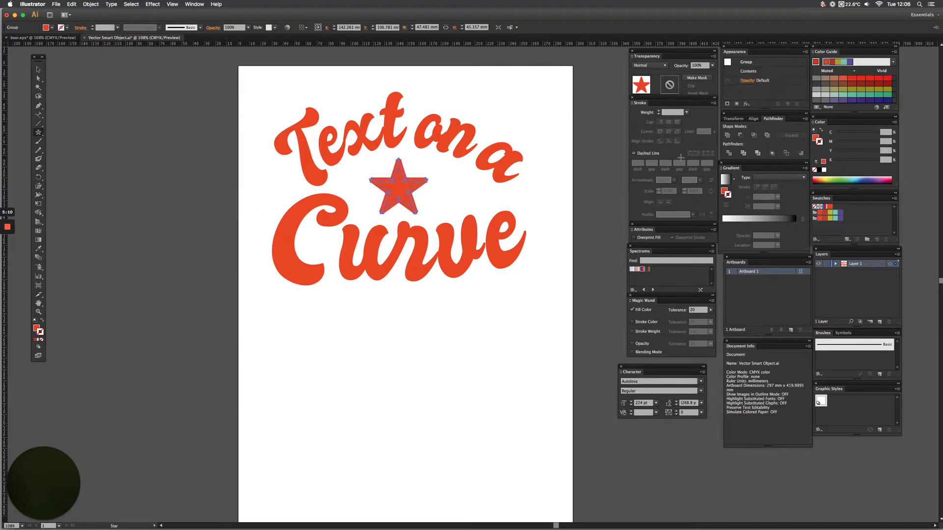
click(728, 135)
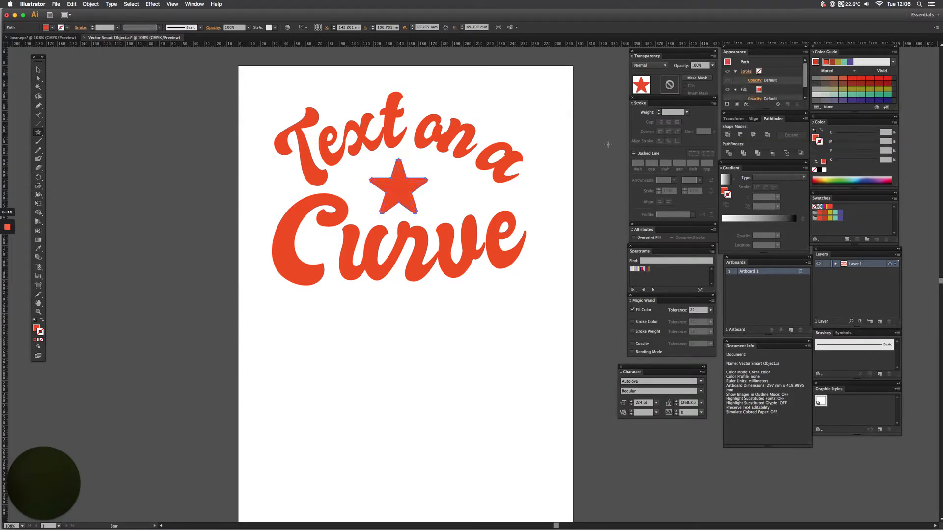
click(38, 70)
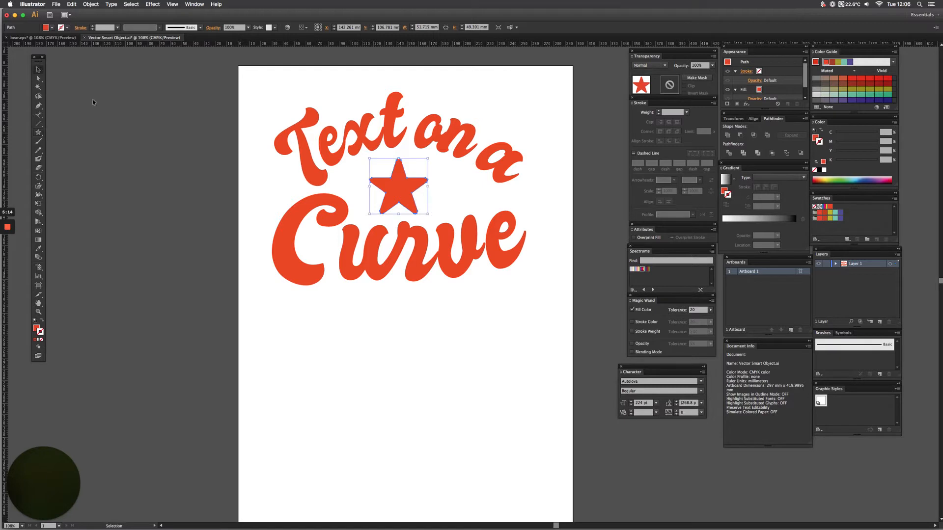
click(93, 100)
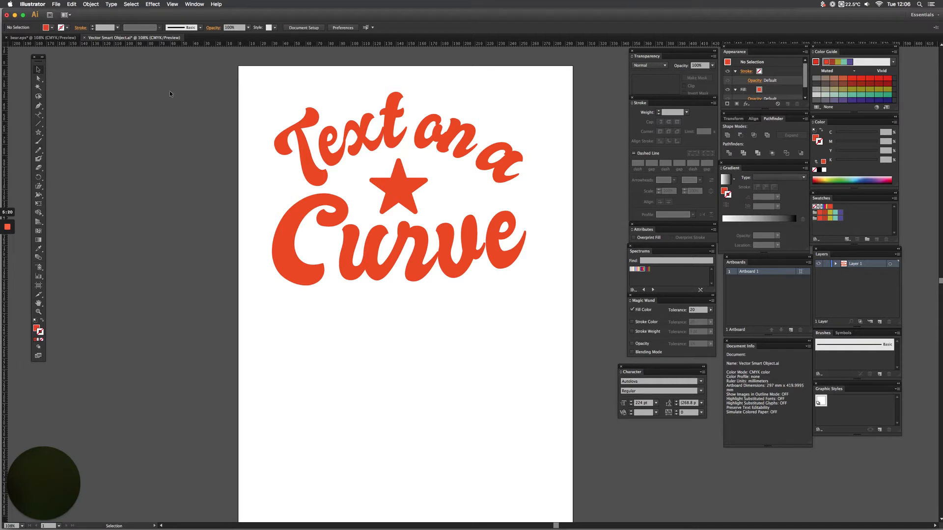
Step: Select both text lines and the star and move them together lower on the artboard, nearly centered horizontally
drag(250, 91, 535, 296)
drag(418, 255, 422, 313)
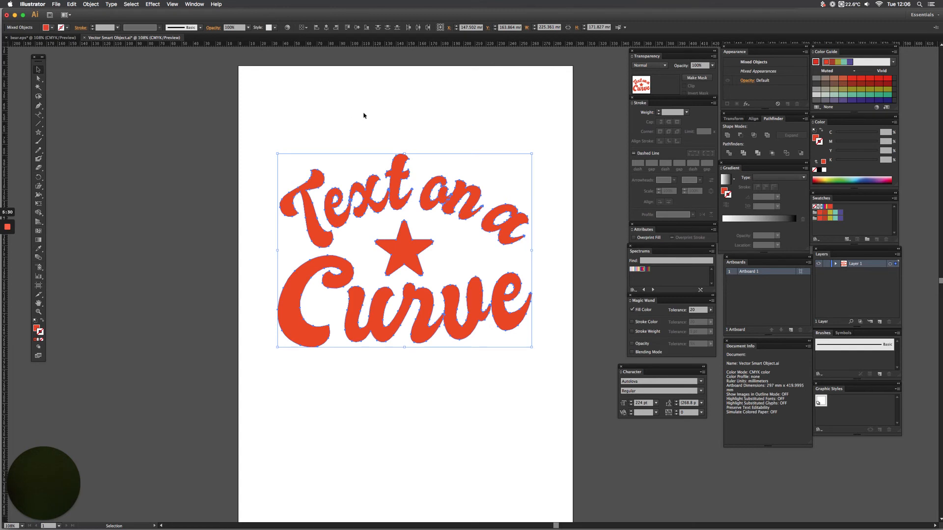
mouse_move(7, 227)
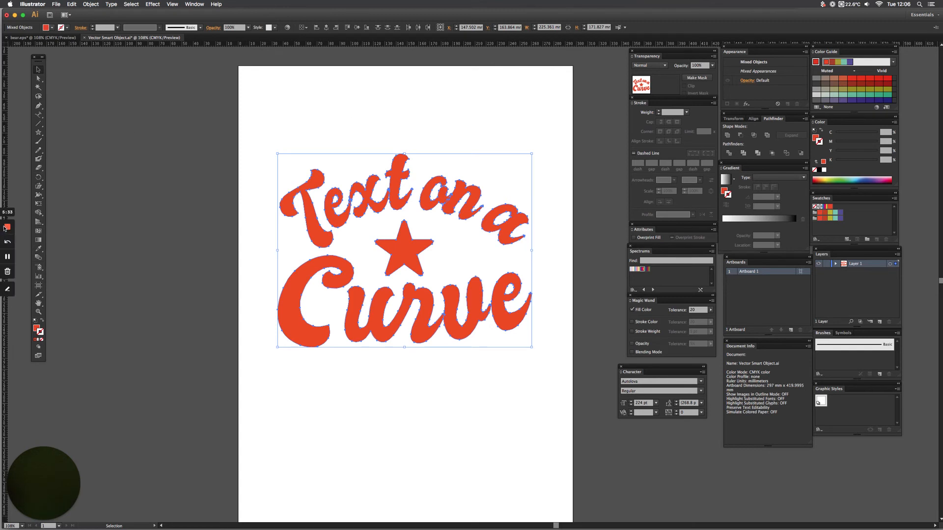